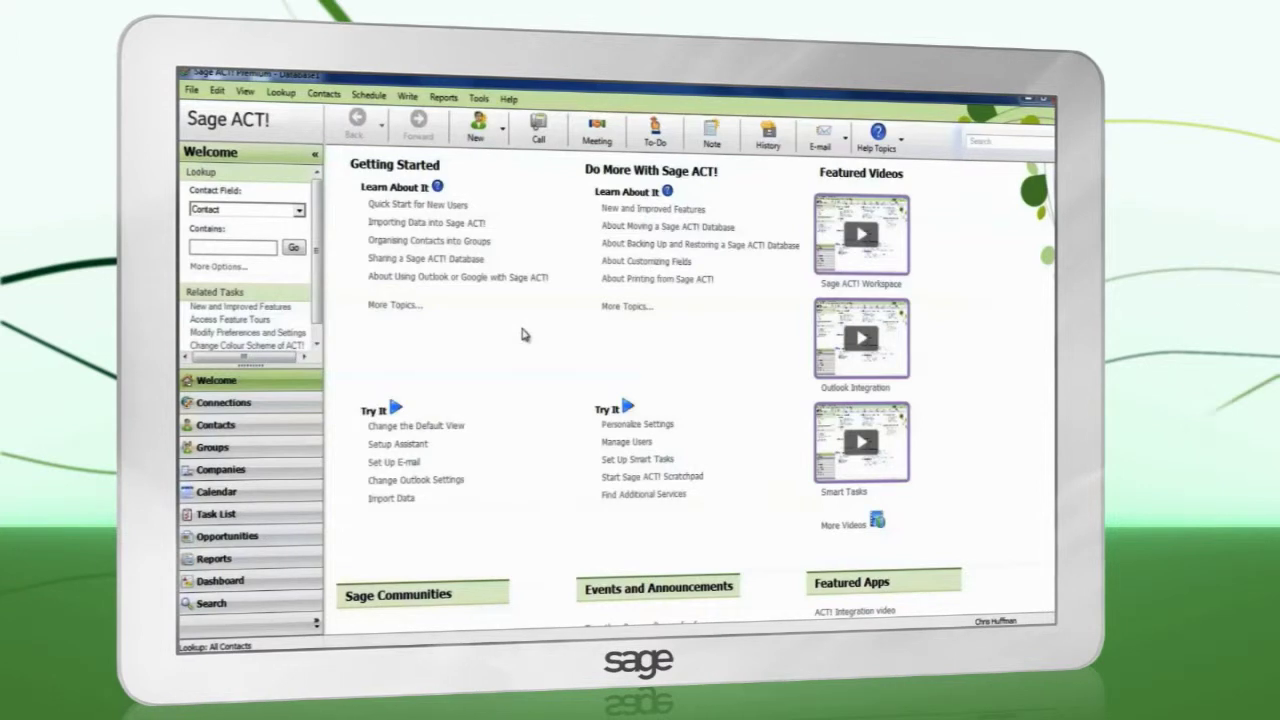
# Enable synchronisation for the current database in the Synchronisation Panel.
pyautogui.click(479, 99)
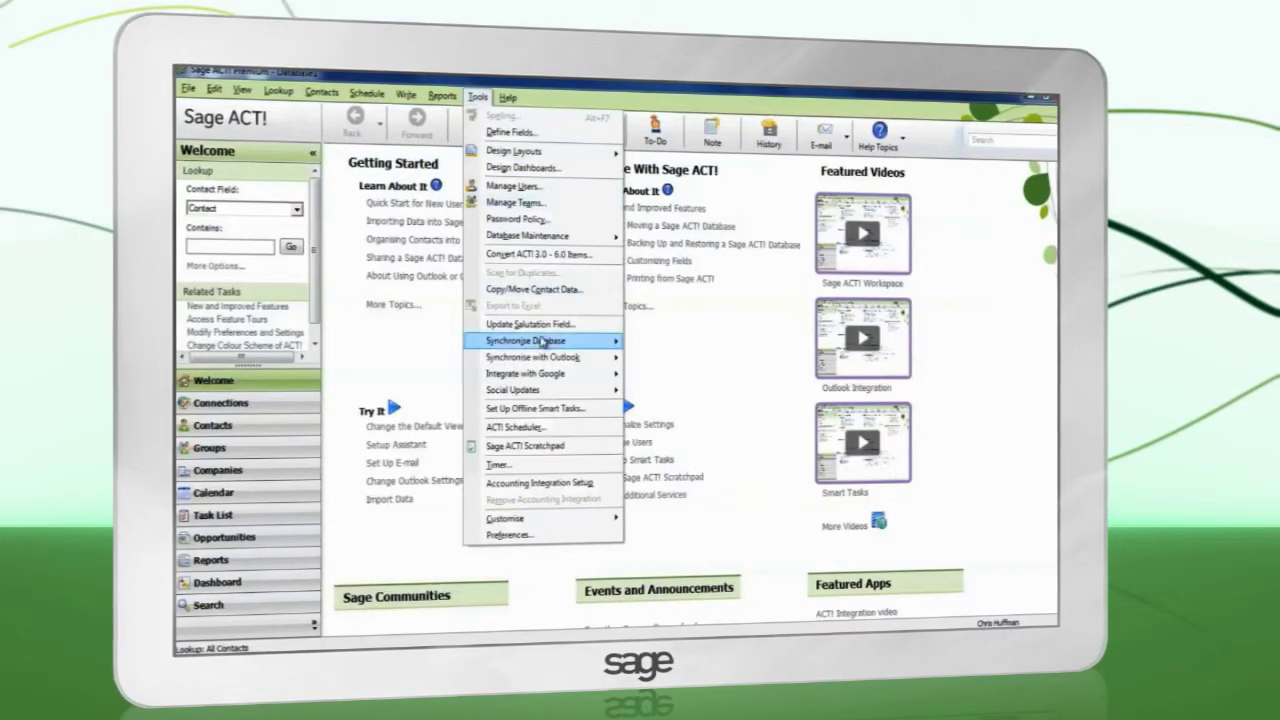
pyautogui.moveTo(548, 342)
pyautogui.click(680, 357)
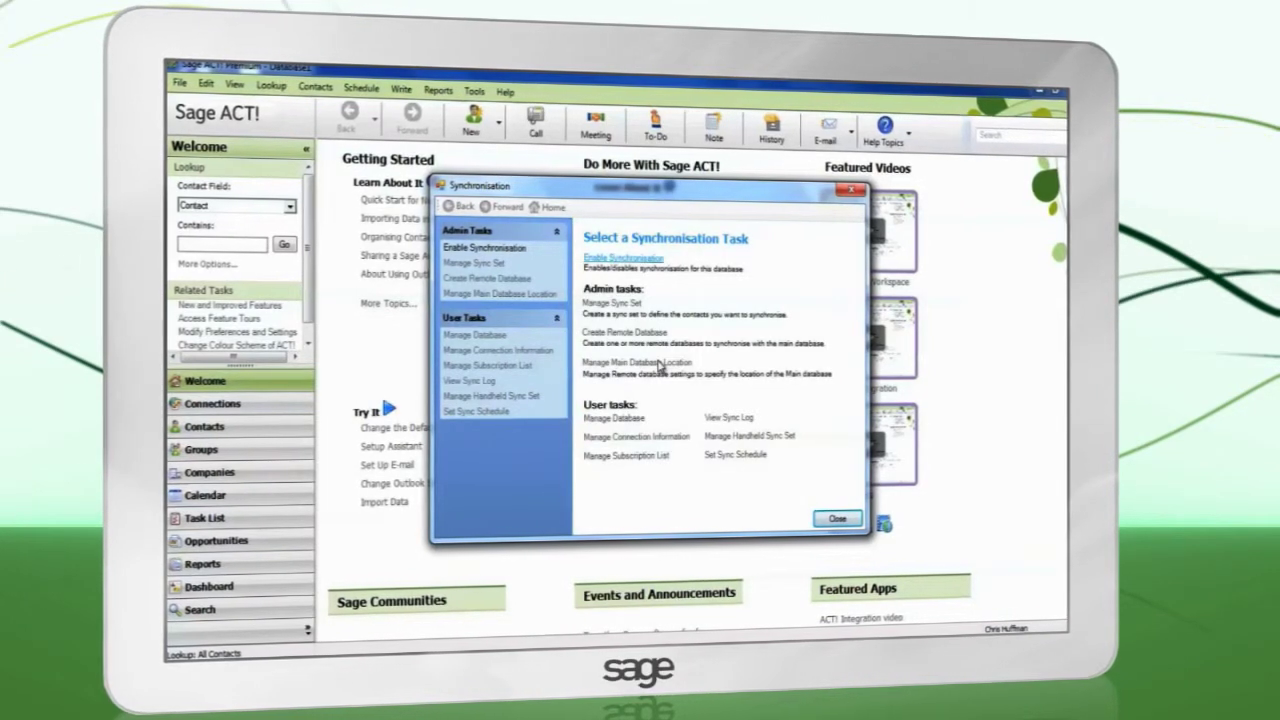
pyautogui.click(624, 259)
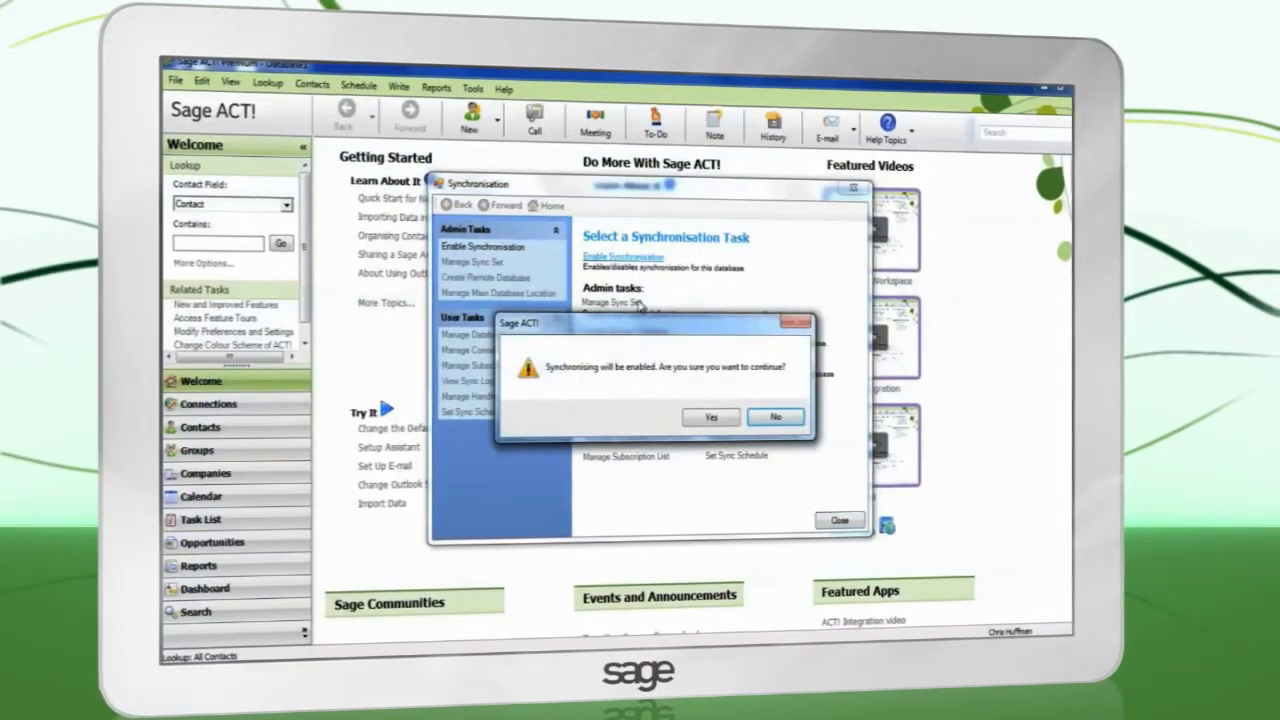
pyautogui.click(689, 416)
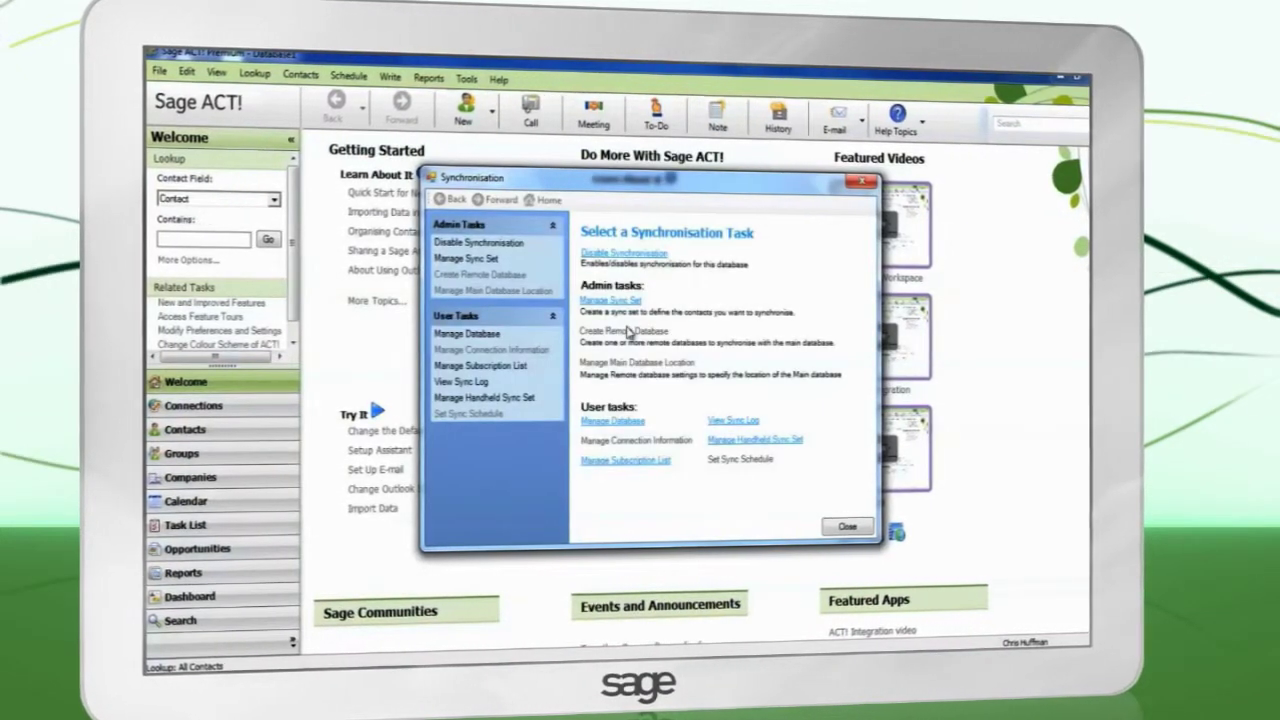
# Start a new sync set named Sync Set 1 that covers all current and future users of this database.
pyautogui.click(610, 301)
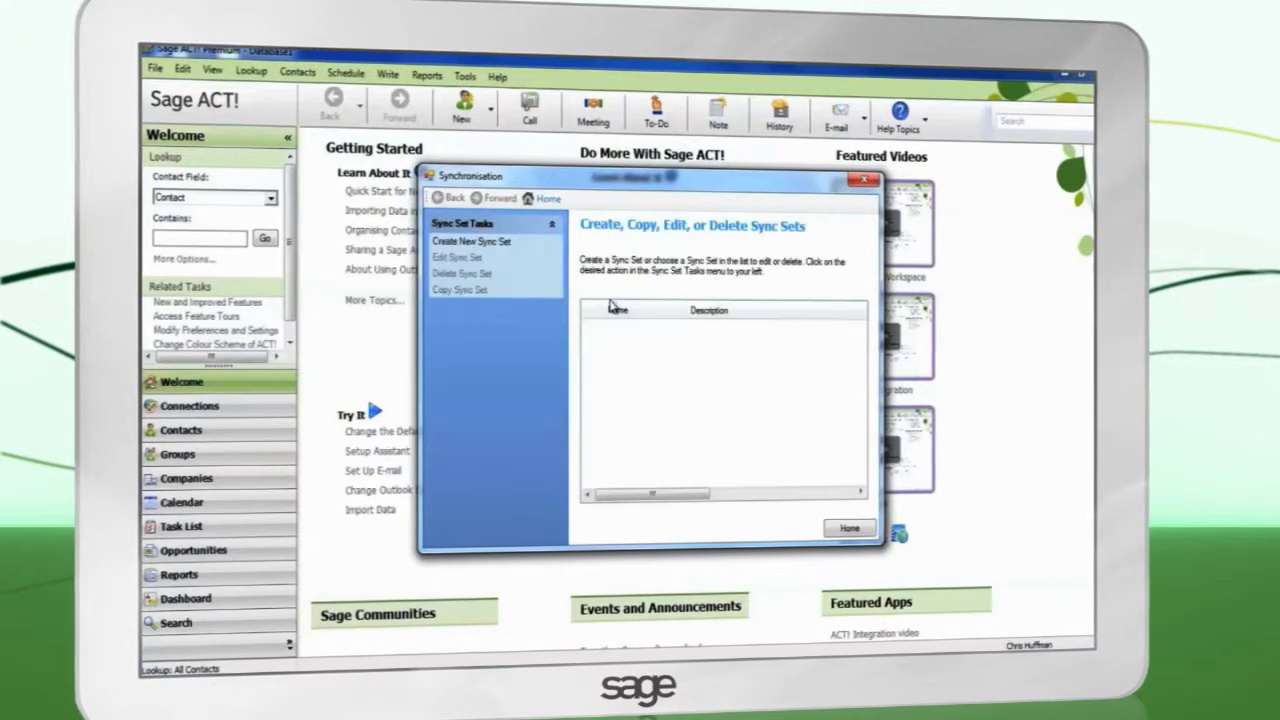
pyautogui.click(497, 245)
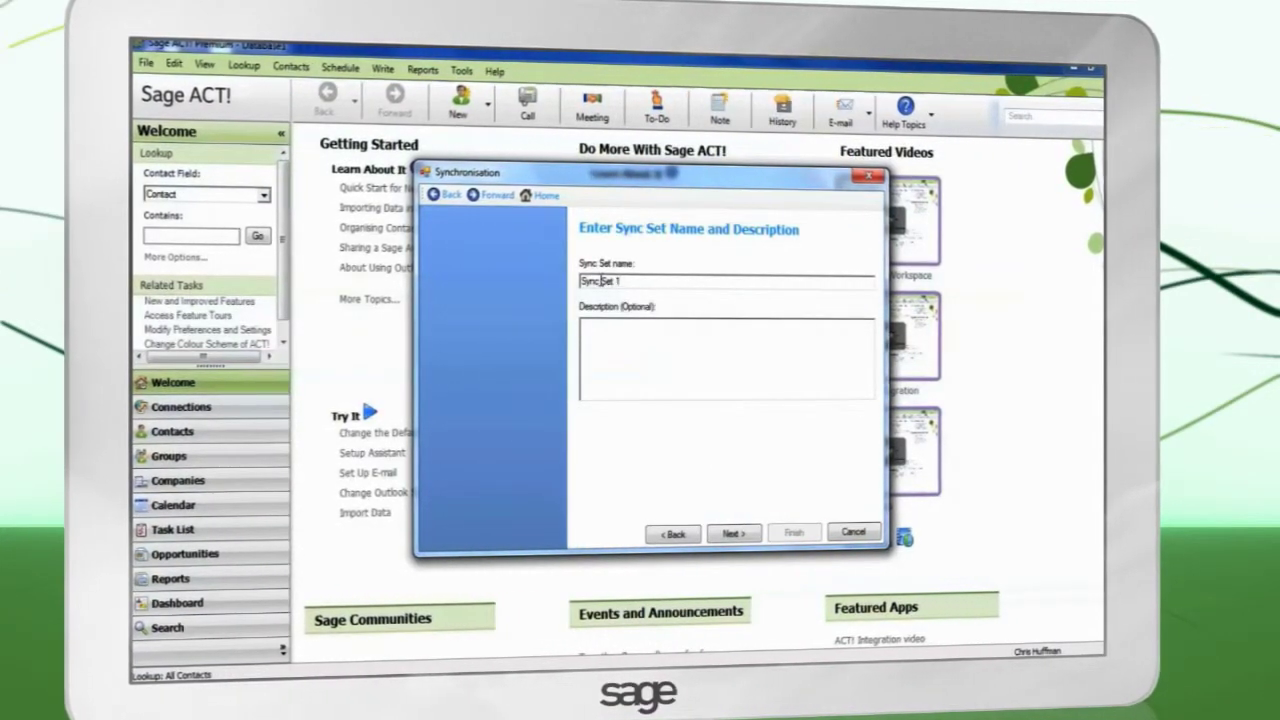
pyautogui.click(733, 535)
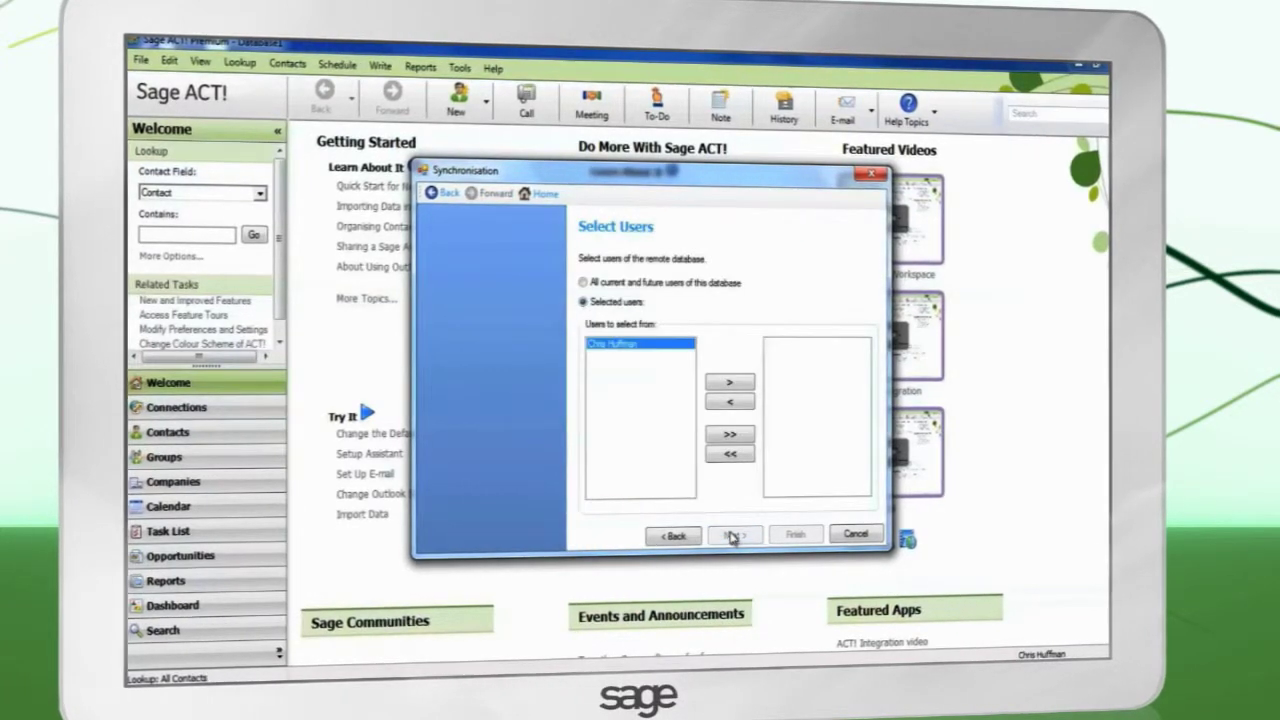
pyautogui.click(582, 283)
pyautogui.click(735, 537)
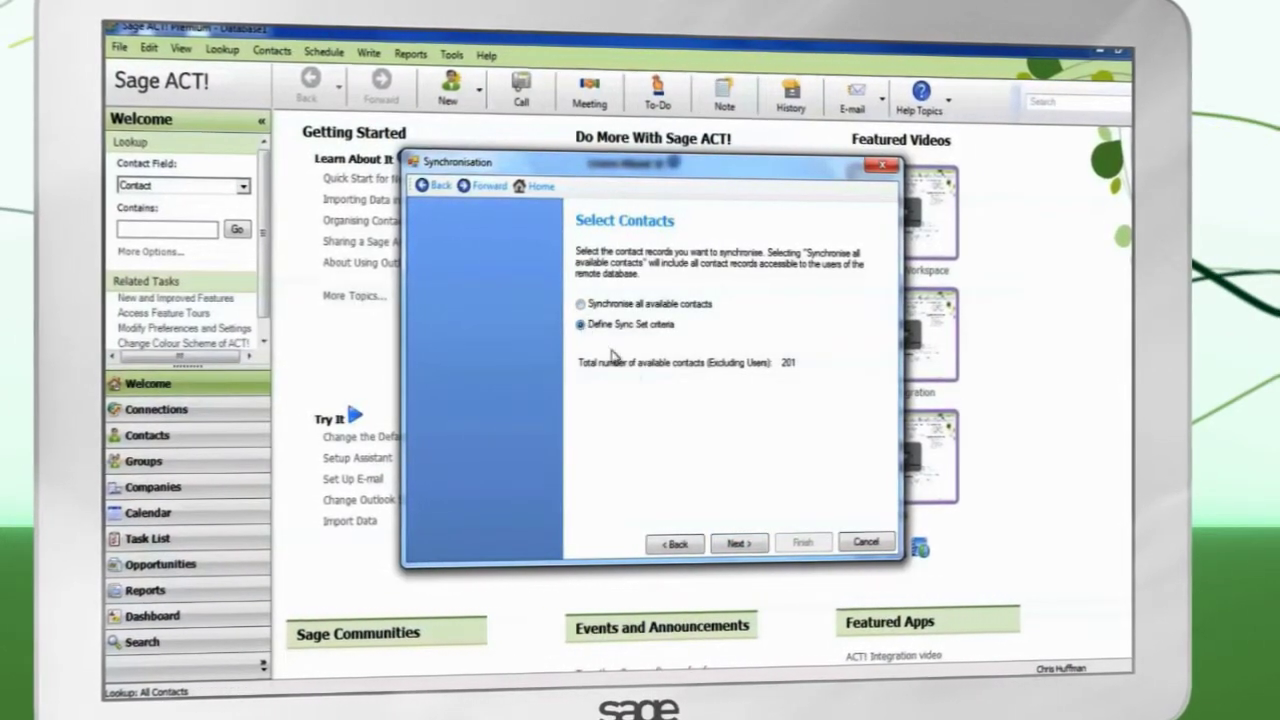
# Define the sync set criteria as contacts whose Address 1 field contains data, preview the matching contacts, and finish the sync set.
pyautogui.click(739, 547)
pyautogui.click(445, 231)
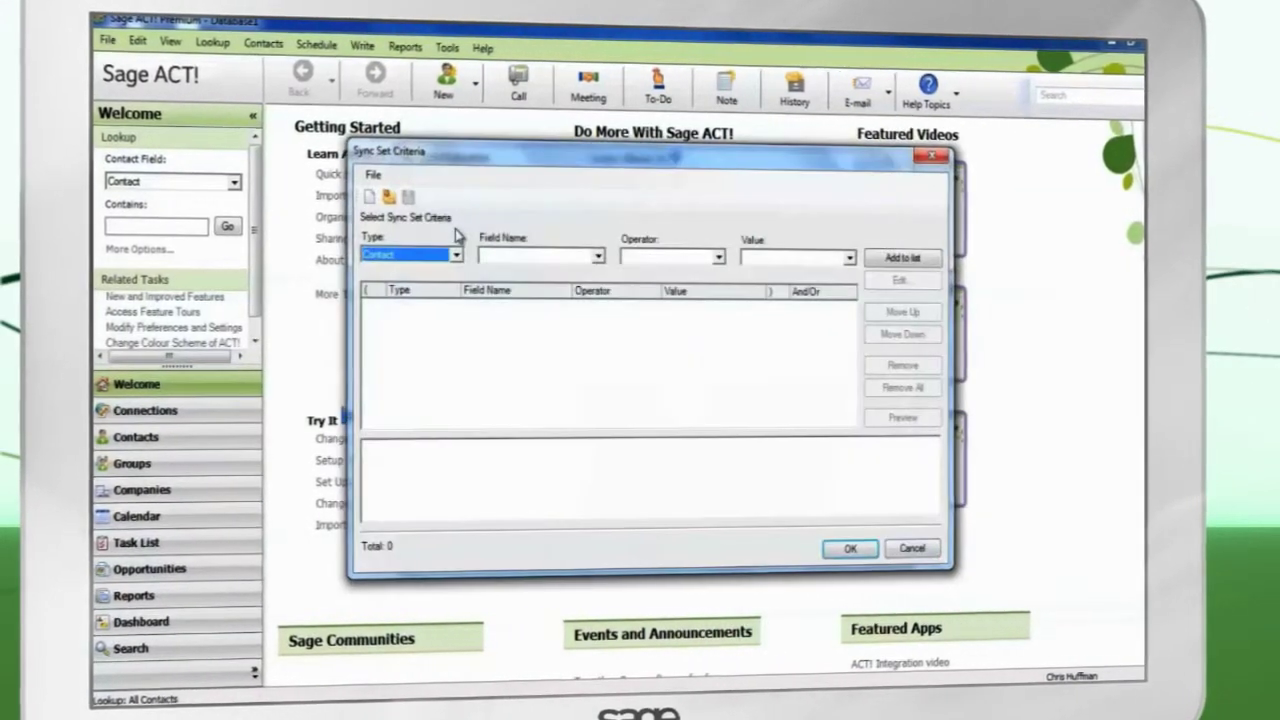
pyautogui.click(597, 257)
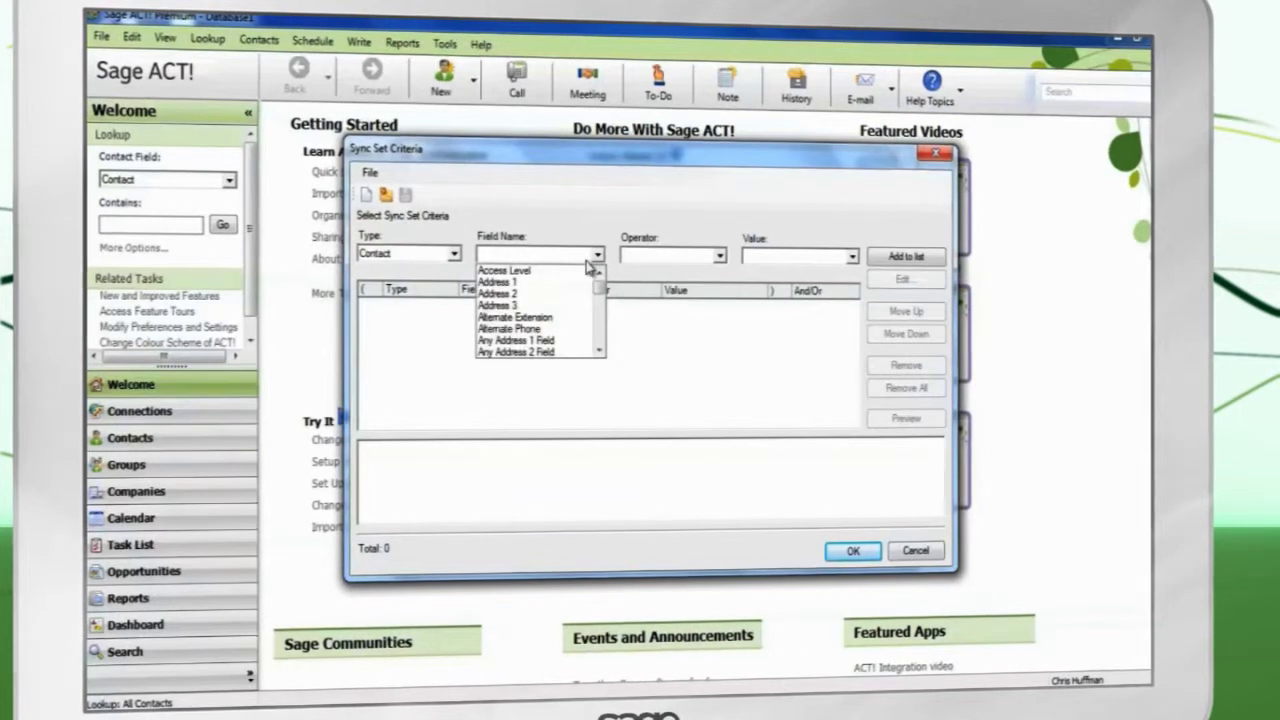
pyautogui.click(550, 284)
pyautogui.click(719, 256)
pyautogui.click(690, 281)
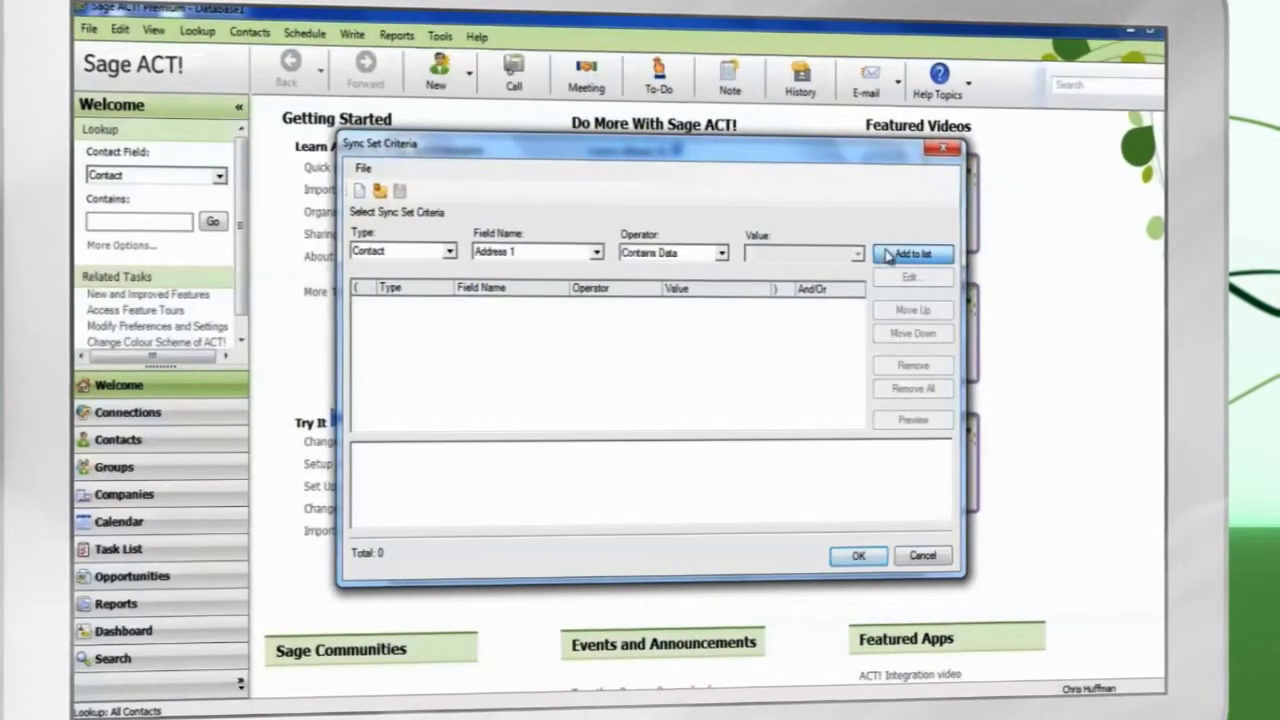
pyautogui.click(895, 256)
pyautogui.click(915, 421)
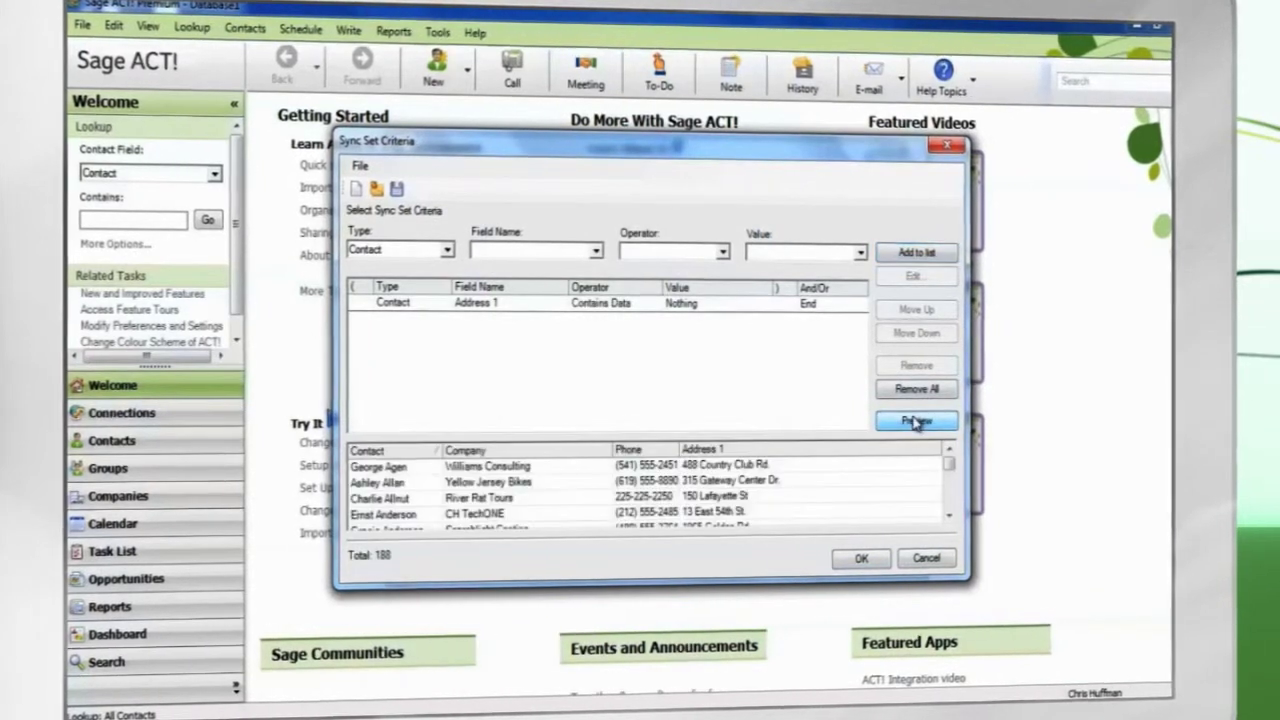
pyautogui.click(860, 557)
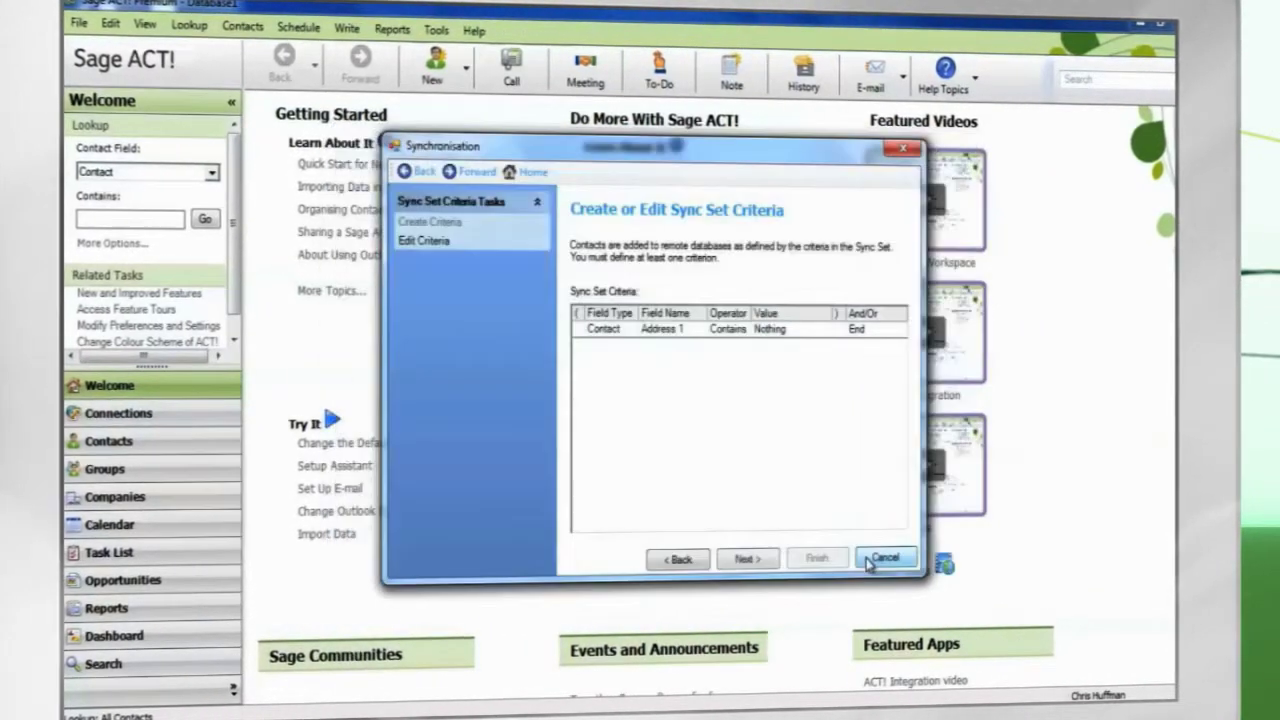
pyautogui.click(763, 561)
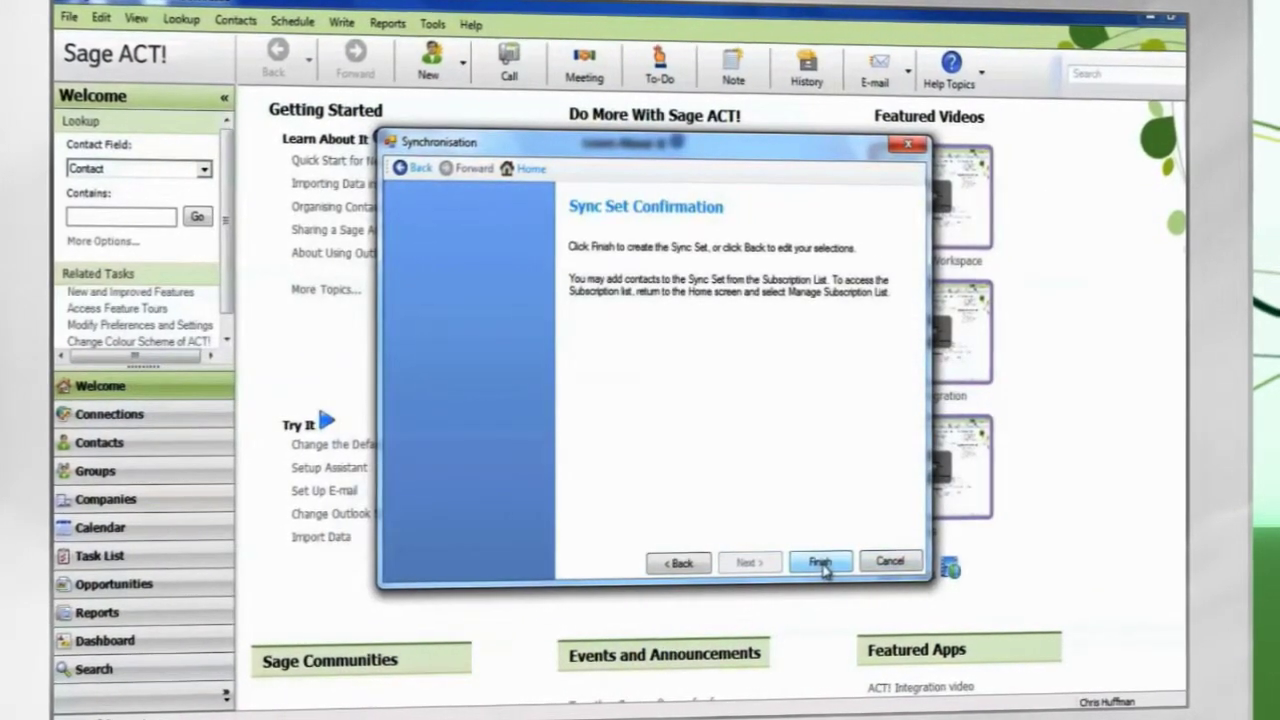
pyautogui.click(820, 563)
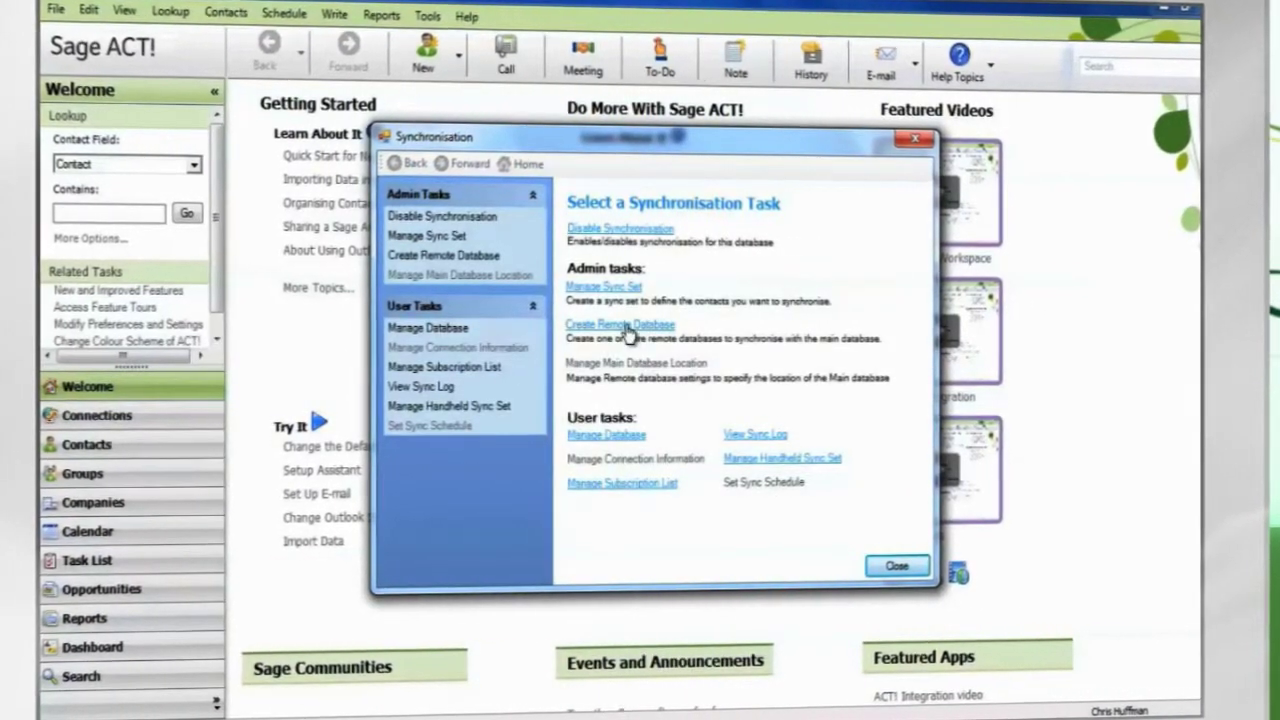
# Start creating one remote database named Remote_database, with the Desktop folder as its location.
pyautogui.click(625, 326)
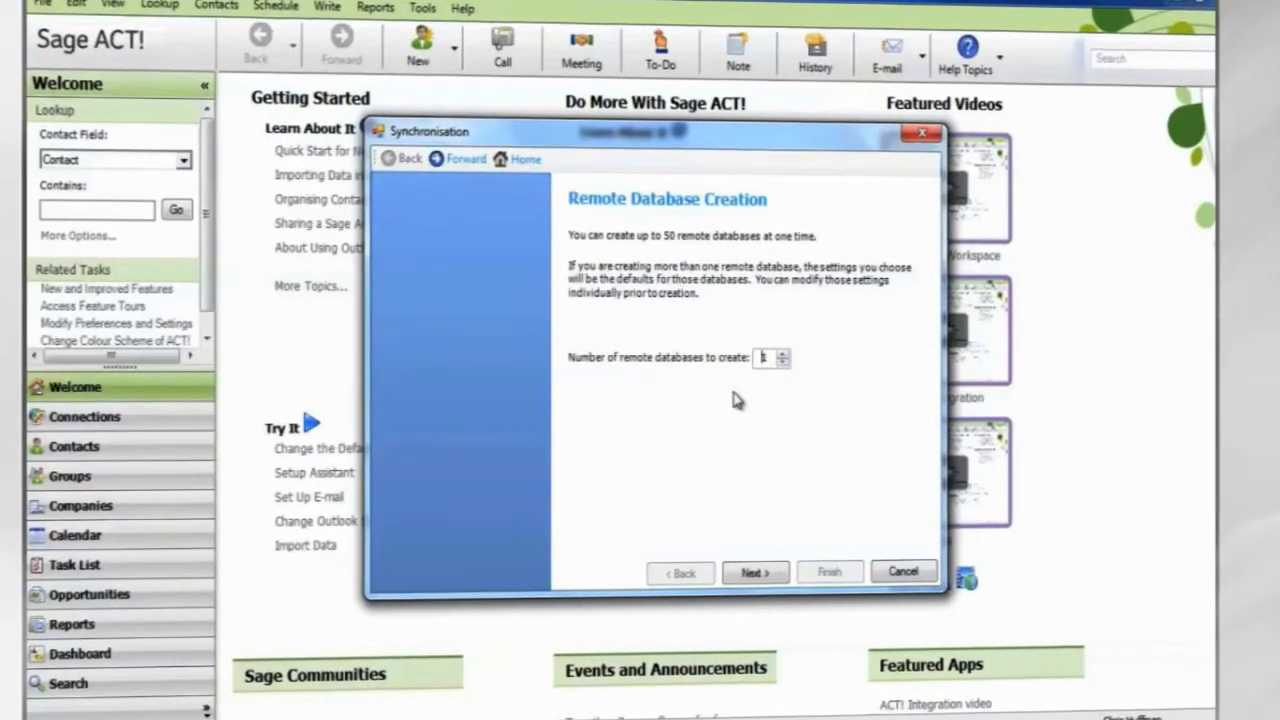
pyautogui.click(780, 582)
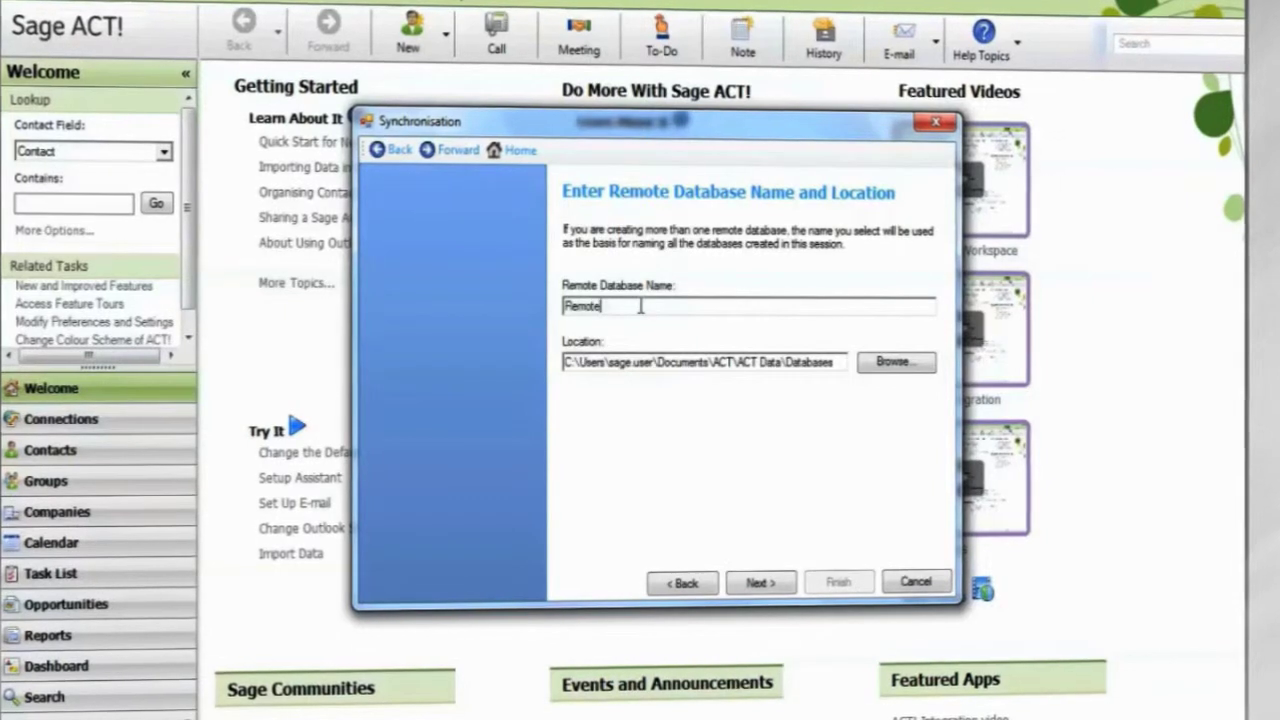
pyautogui.press('BackSpace')
pyautogui.press('BackSpace')
pyautogui.press('BackSpace')
pyautogui.press('BackSpace')
pyautogui.press('BackSpace')
pyautogui.press('BackSpace')
pyautogui.press('BackSpace')
pyautogui.write('Remote_database')
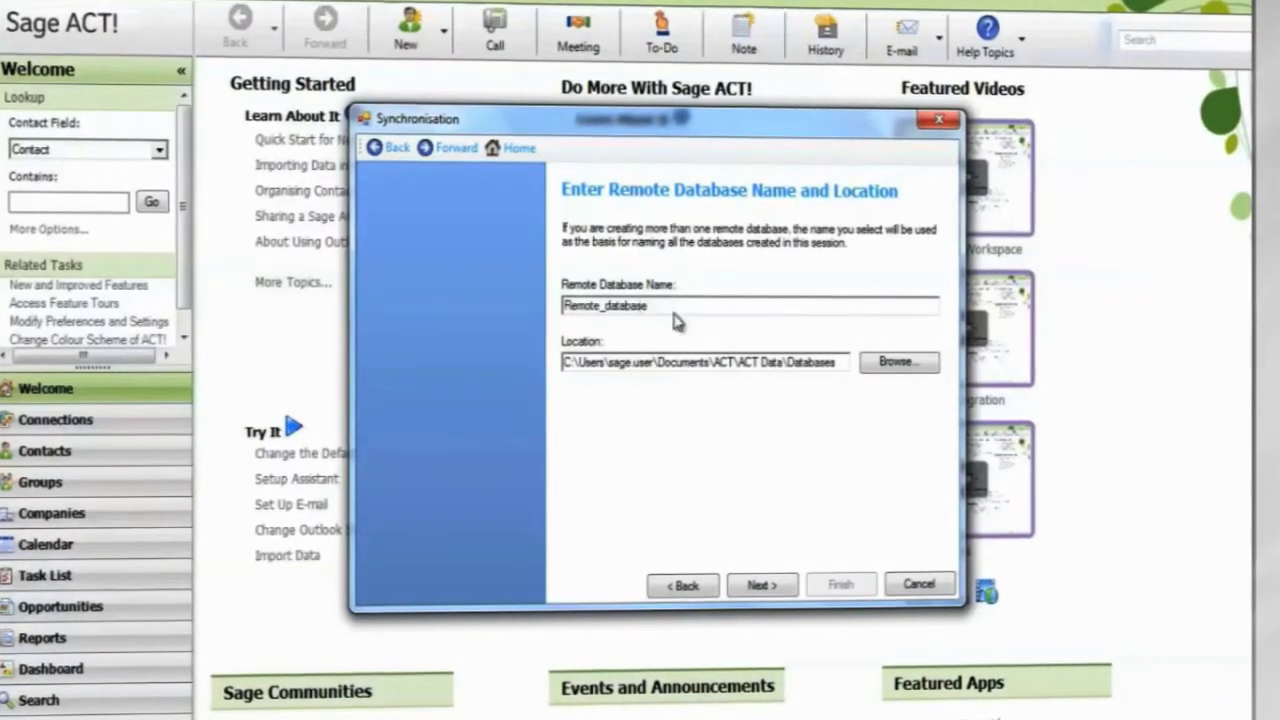
pyautogui.click(880, 362)
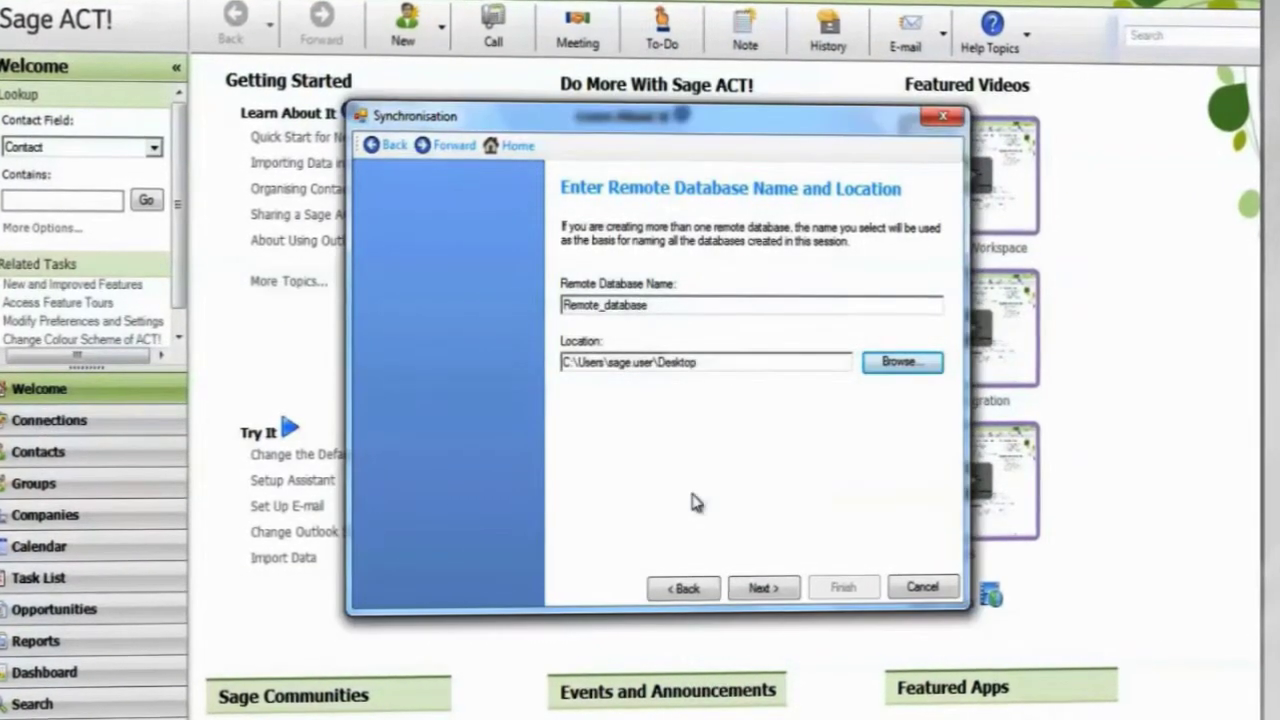
pyautogui.click(760, 589)
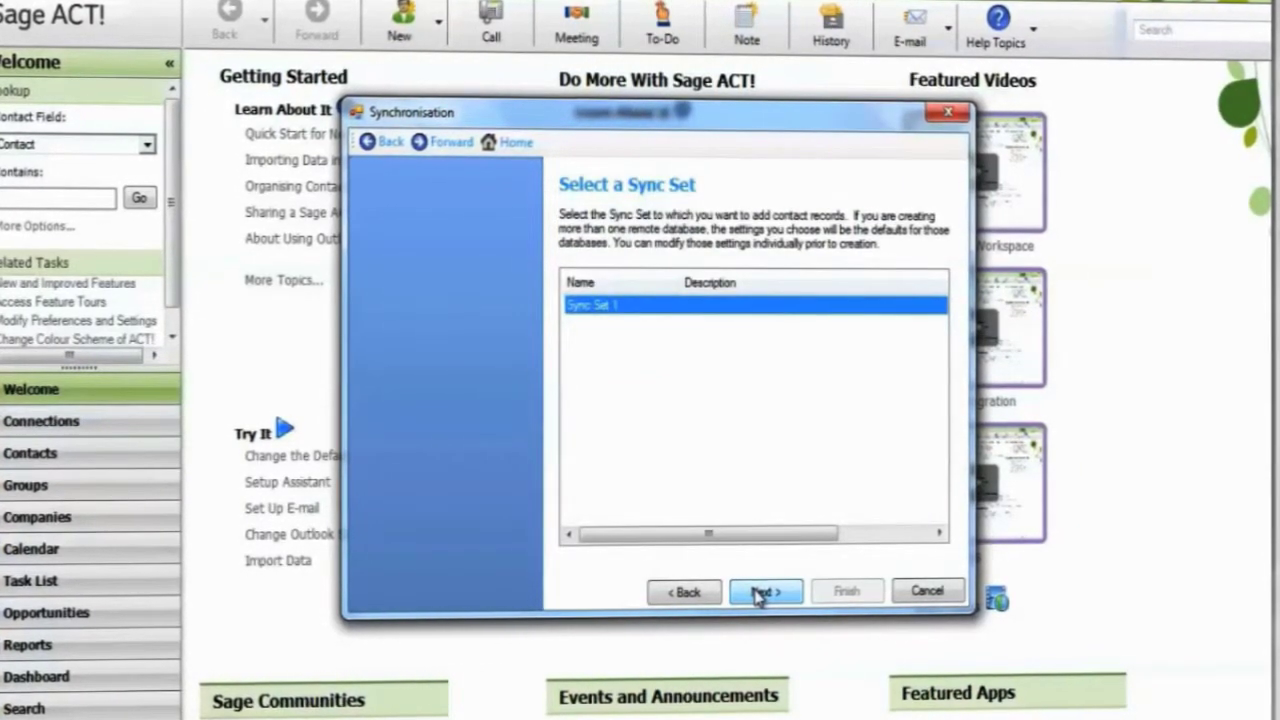
# Assign Sync Set 1 to the remote database and accept supplemental files, attachments and a 30-day sync reminder.
pyautogui.click(760, 594)
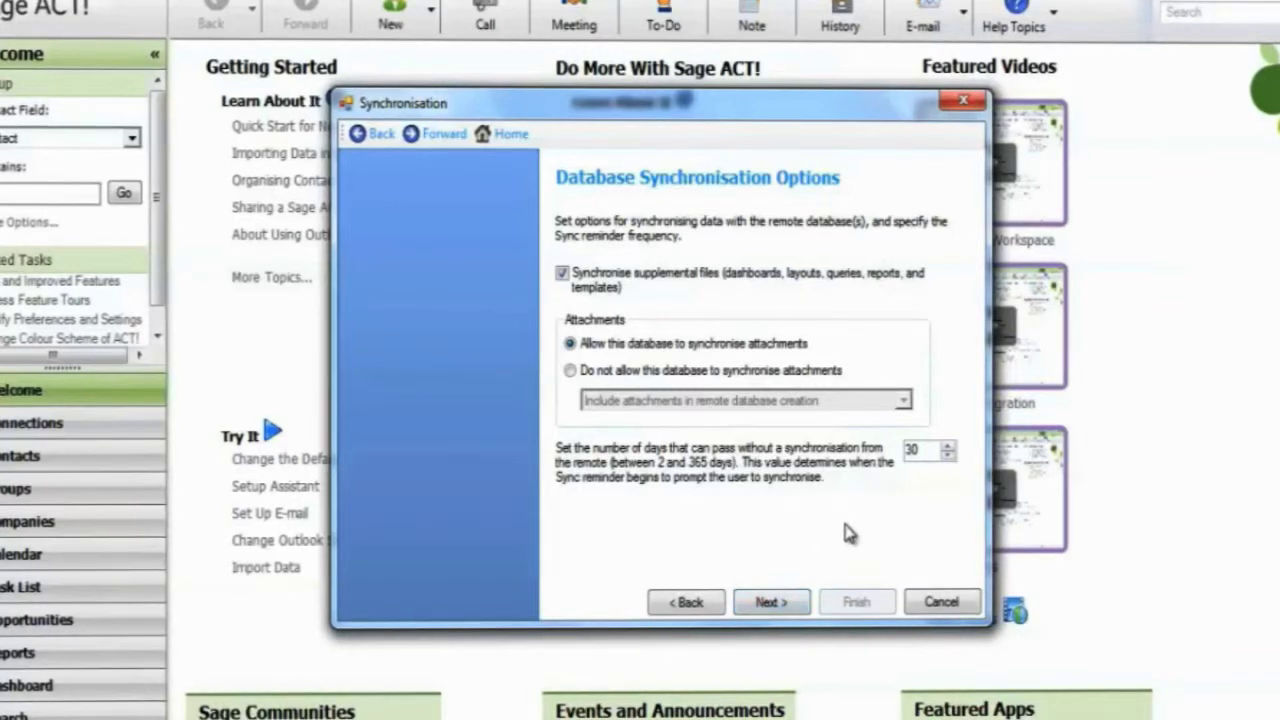
pyautogui.doubleClick(914, 451)
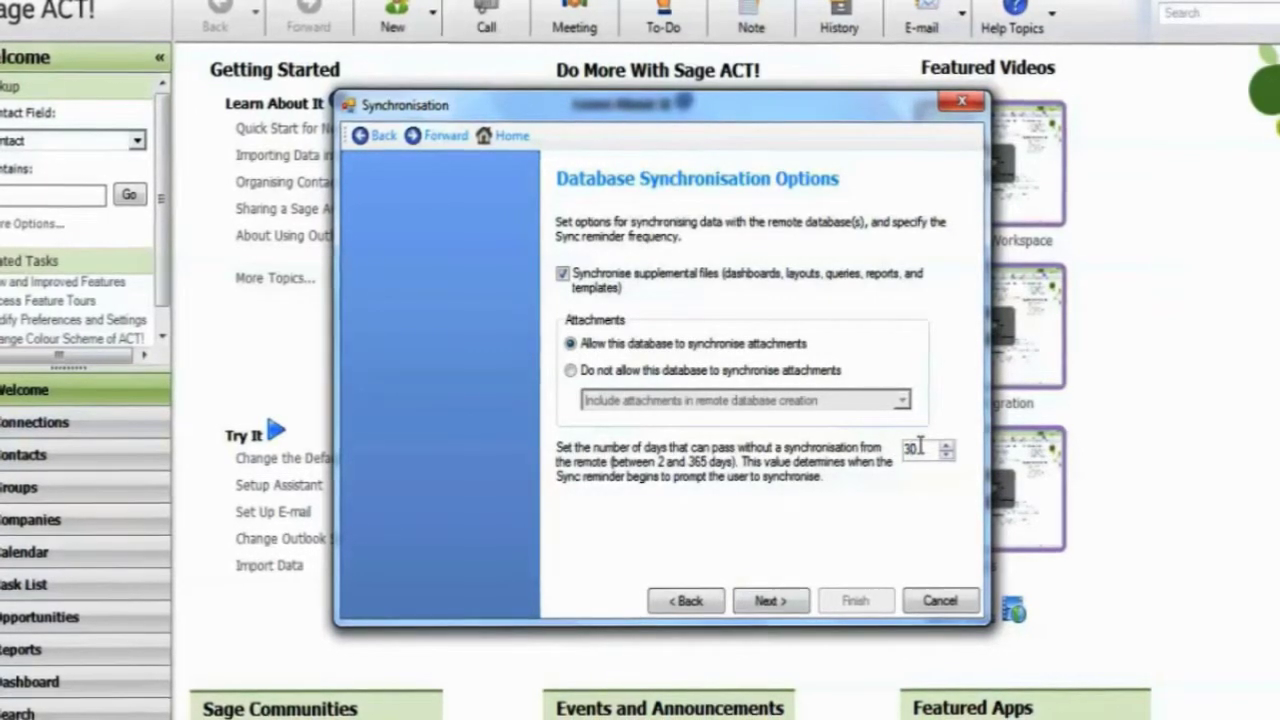
pyautogui.click(780, 598)
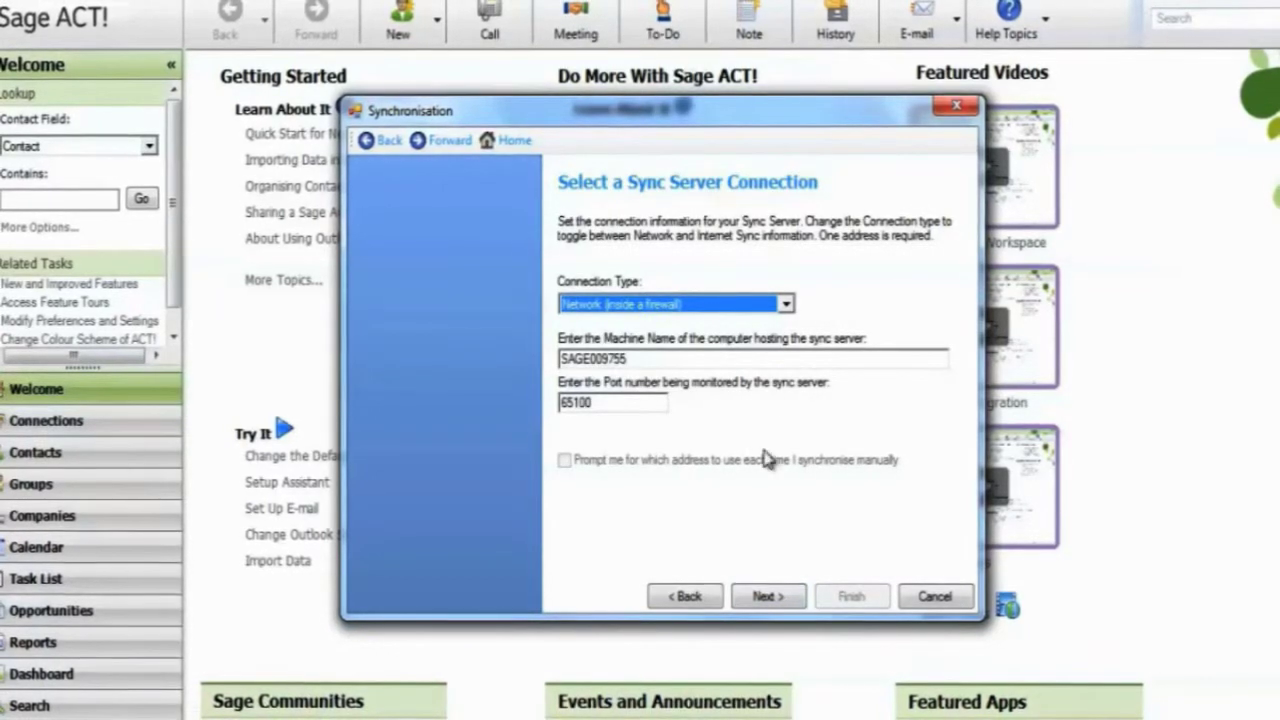
# Use the Network (inside a firewall) connection type for the sync server, keeping port 65100.
pyautogui.click(785, 304)
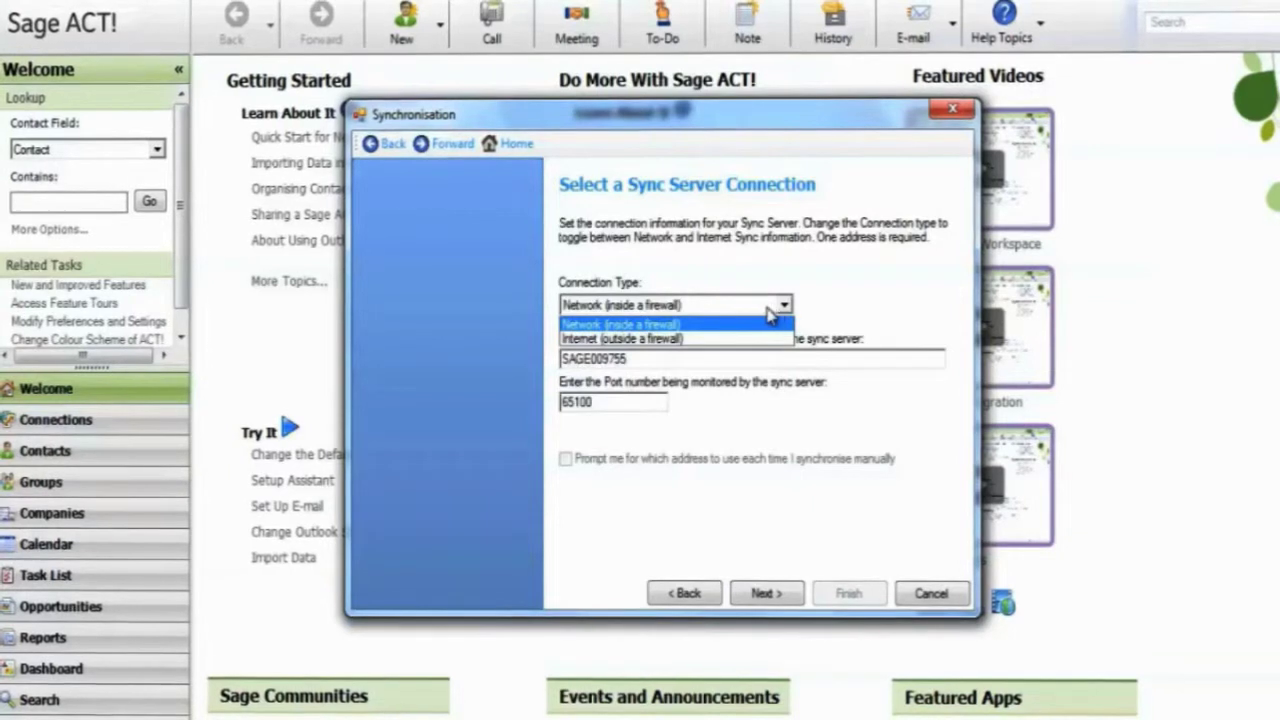
pyautogui.click(830, 318)
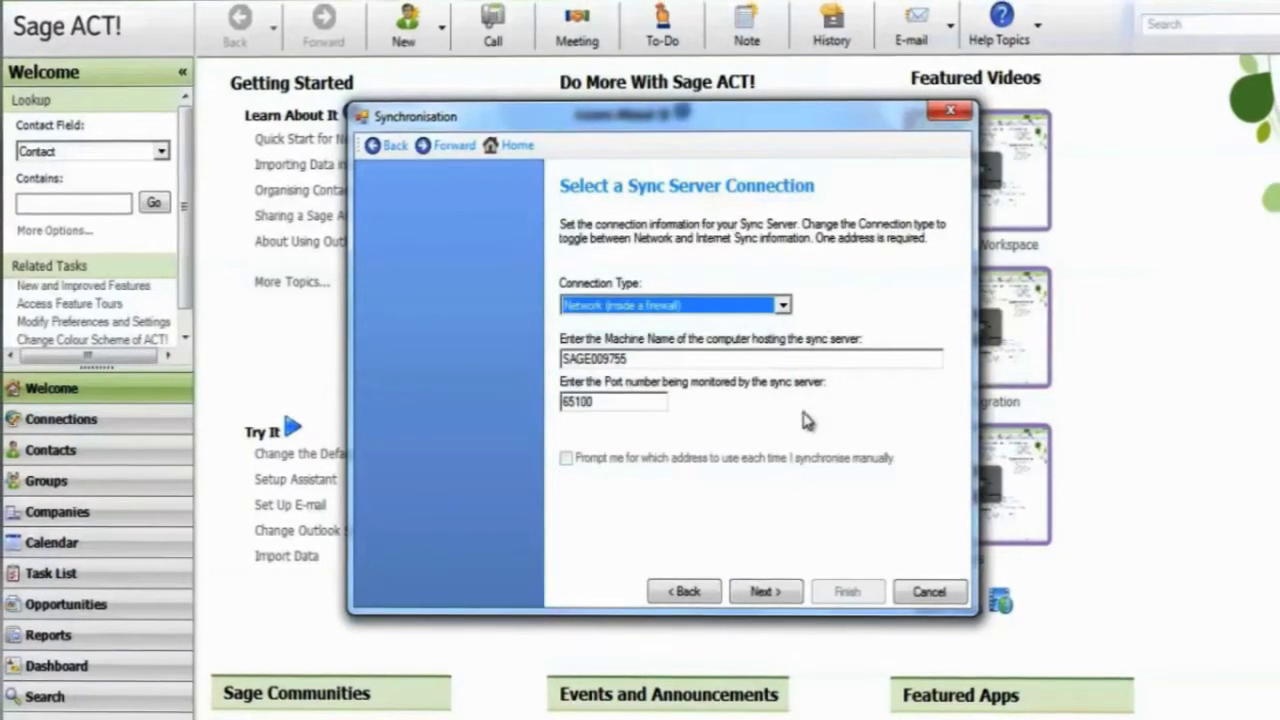
pyautogui.click(764, 591)
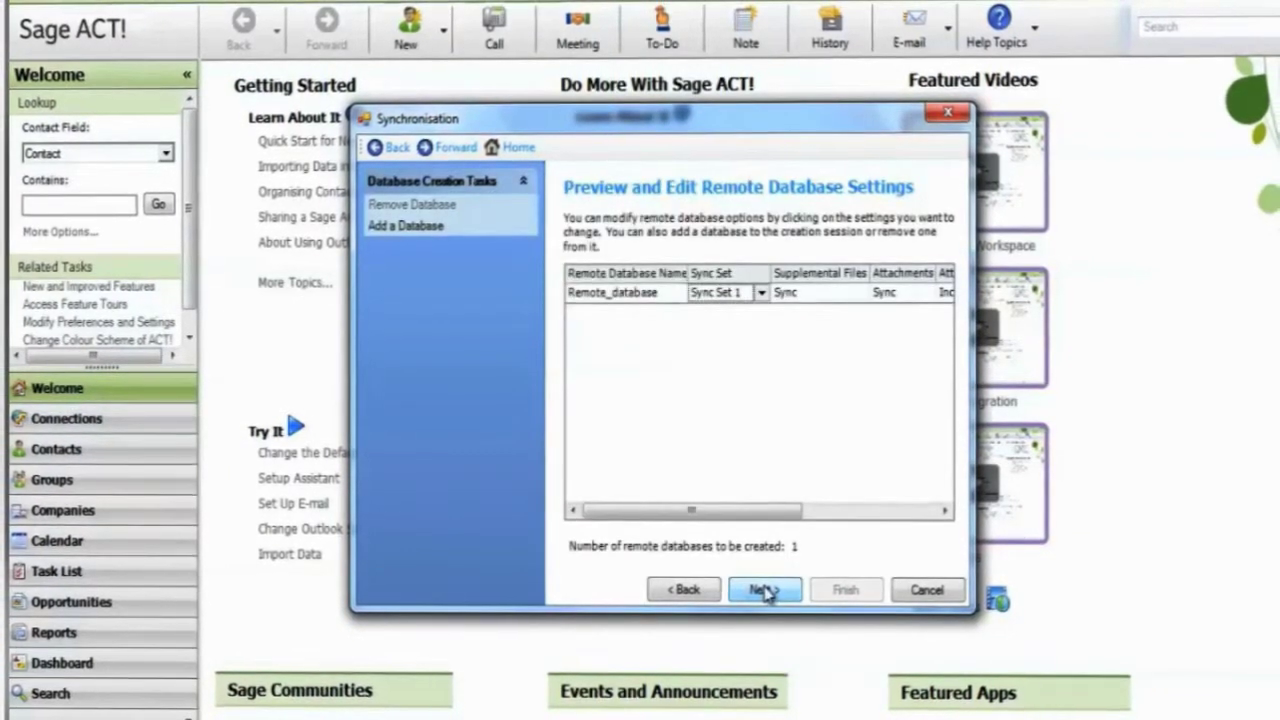
# Accept the previewed settings, build the remote database without password protection, and close the Synchronisation window.
pyautogui.click(764, 591)
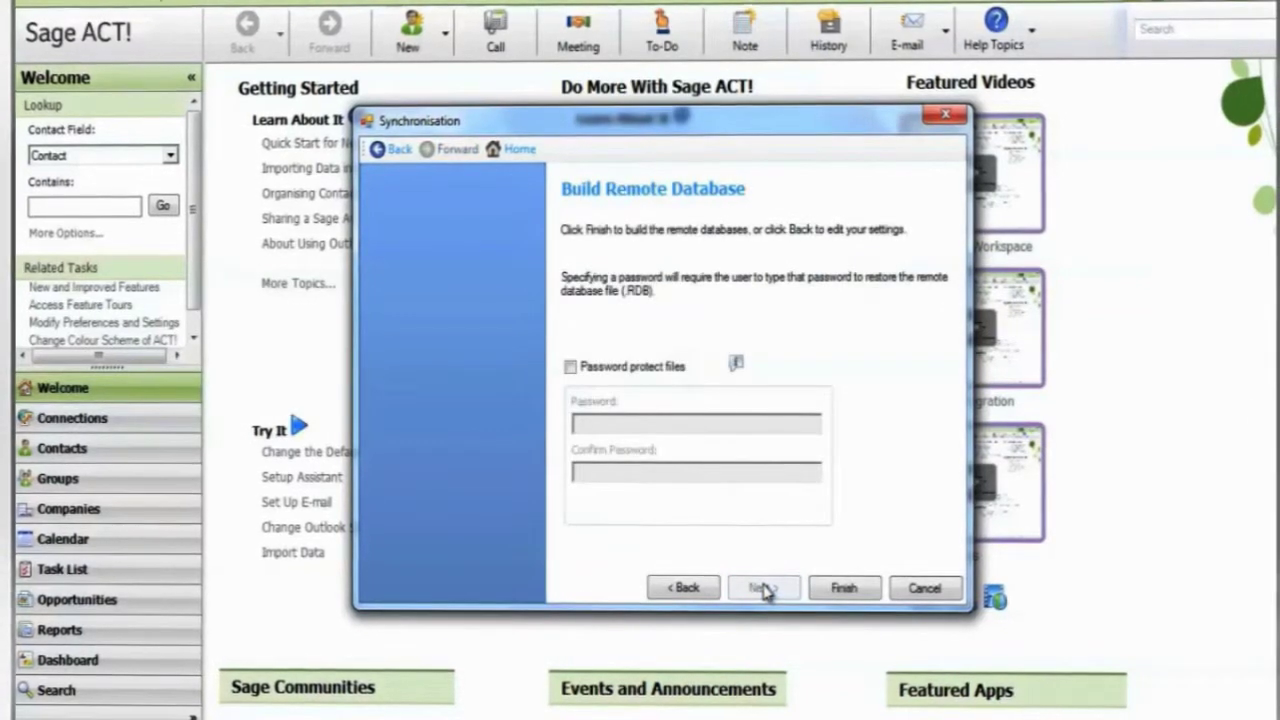
pyautogui.click(833, 588)
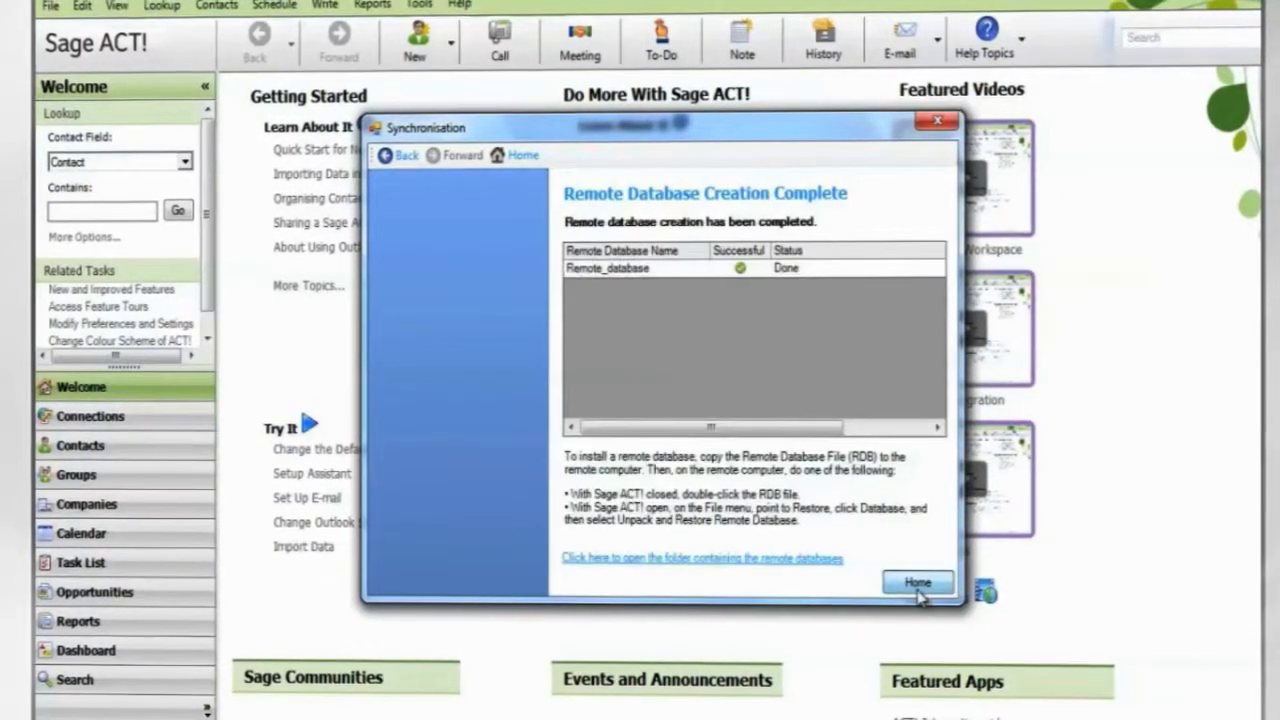
pyautogui.click(917, 584)
pyautogui.click(917, 583)
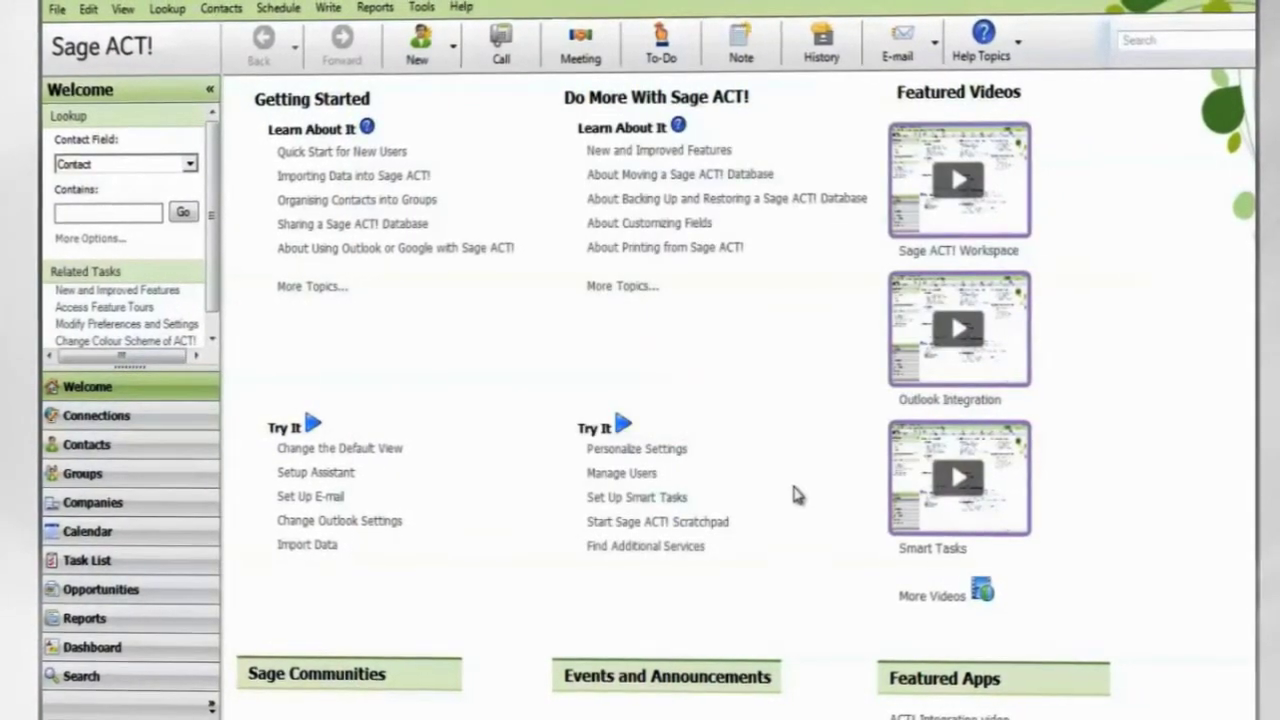
# Set the main database to accept incoming syncs on port 65100.
pyautogui.click(422, 8)
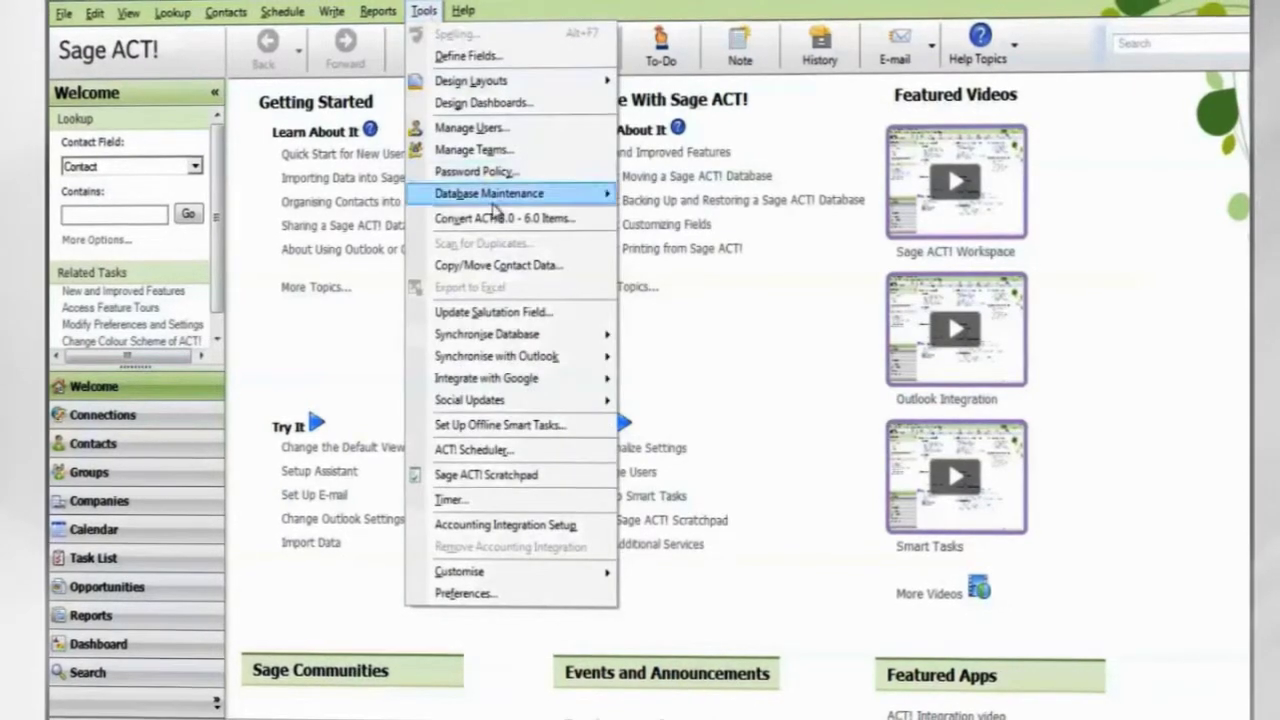
pyautogui.moveTo(525, 335)
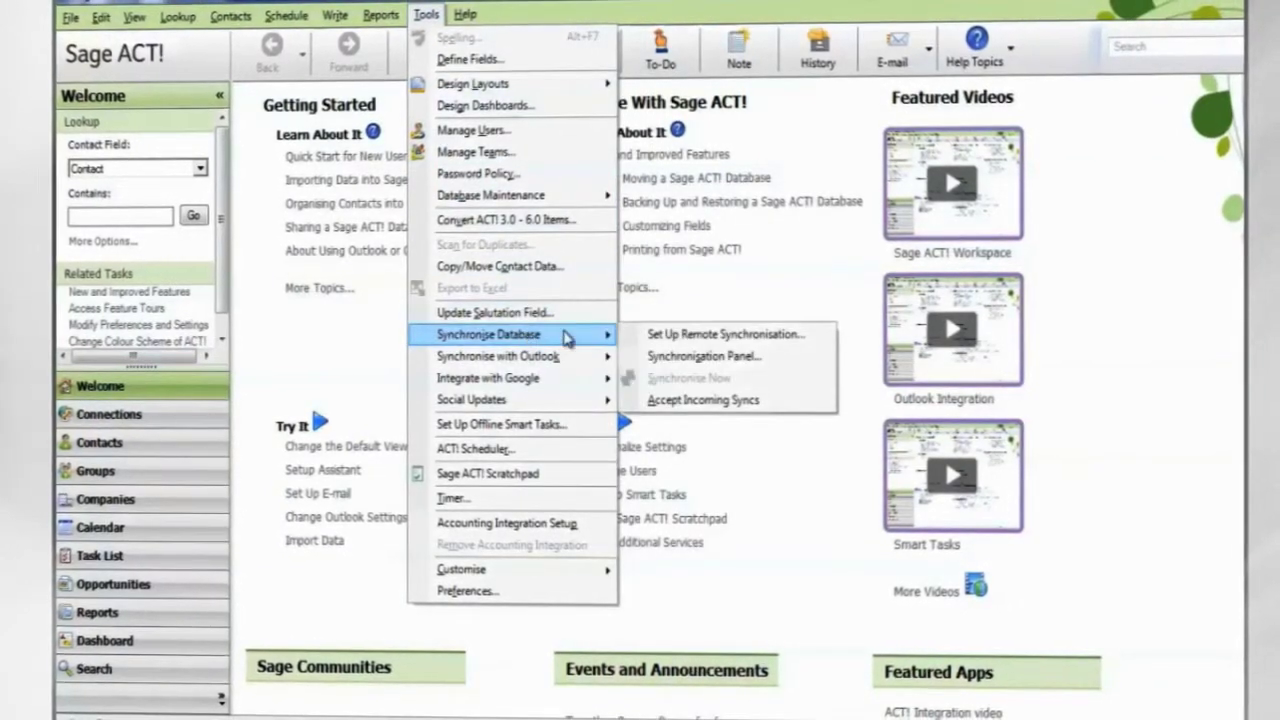
pyautogui.click(695, 401)
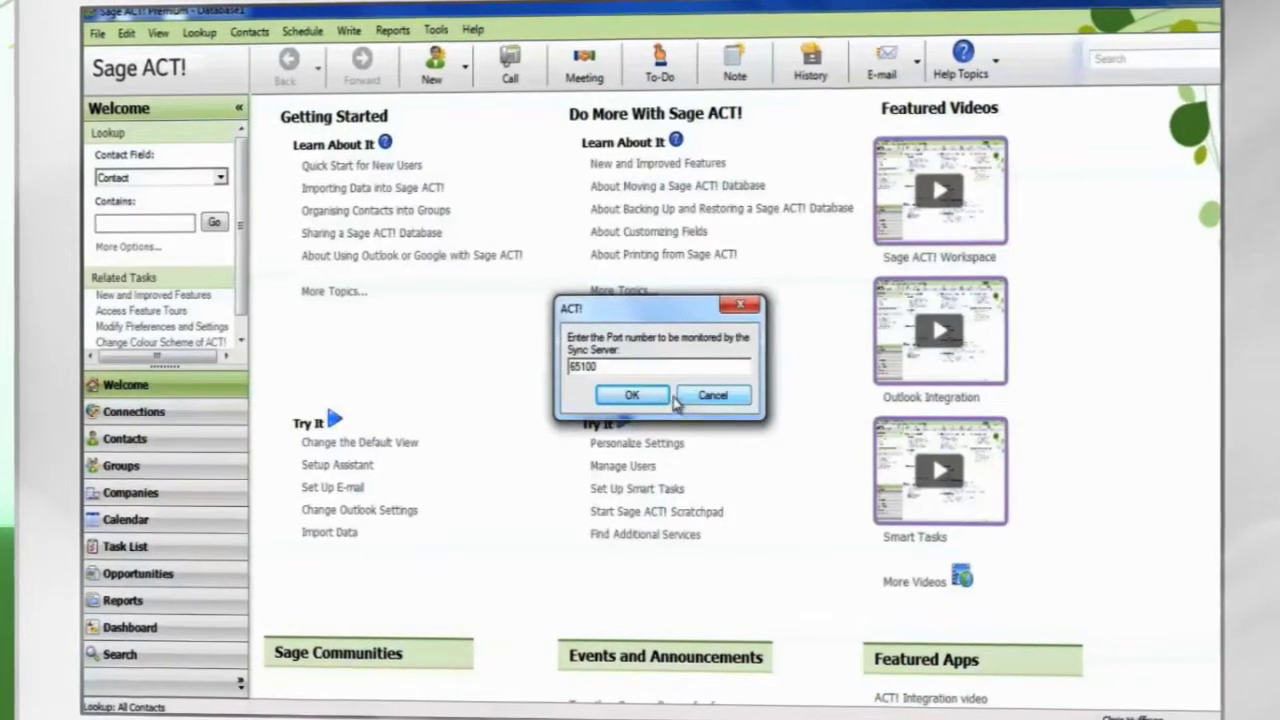
pyautogui.click(632, 395)
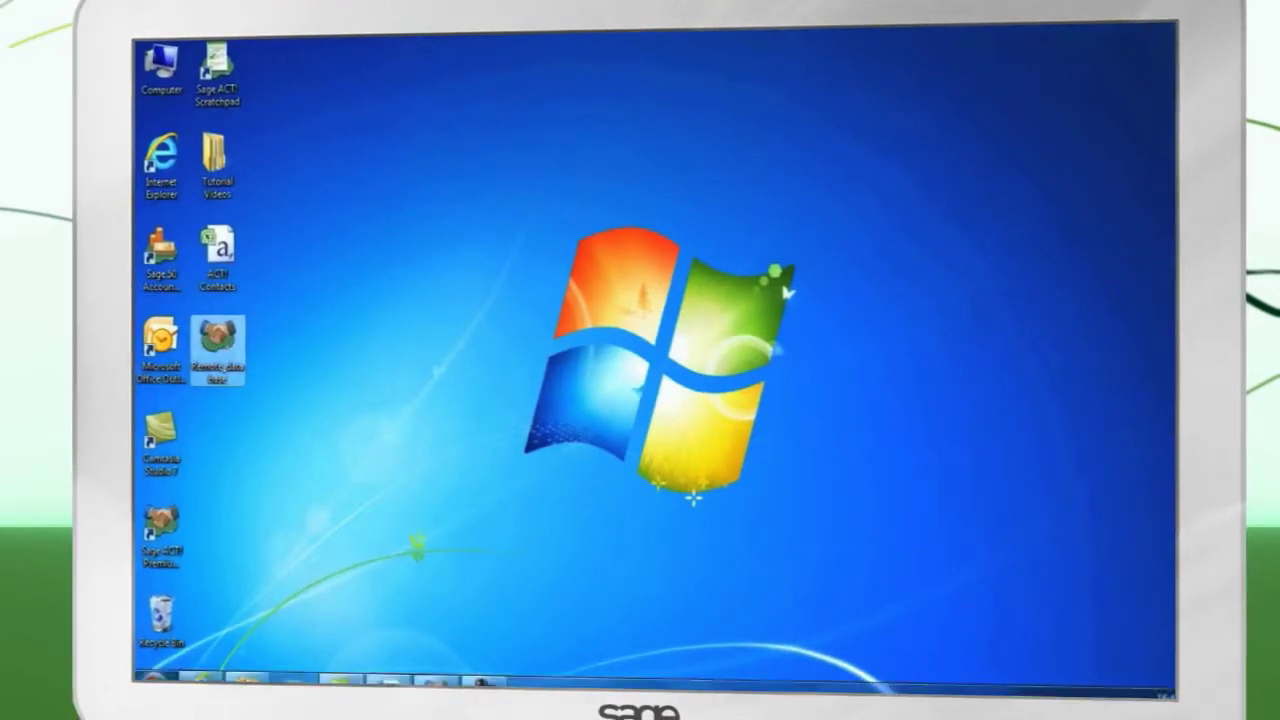
# Continue the Sage ACT! trial, restore Remote_database.RDB into the ACT Data\Databases folder without sharing it, and remove the backup file.
pyautogui.click(450, 675)
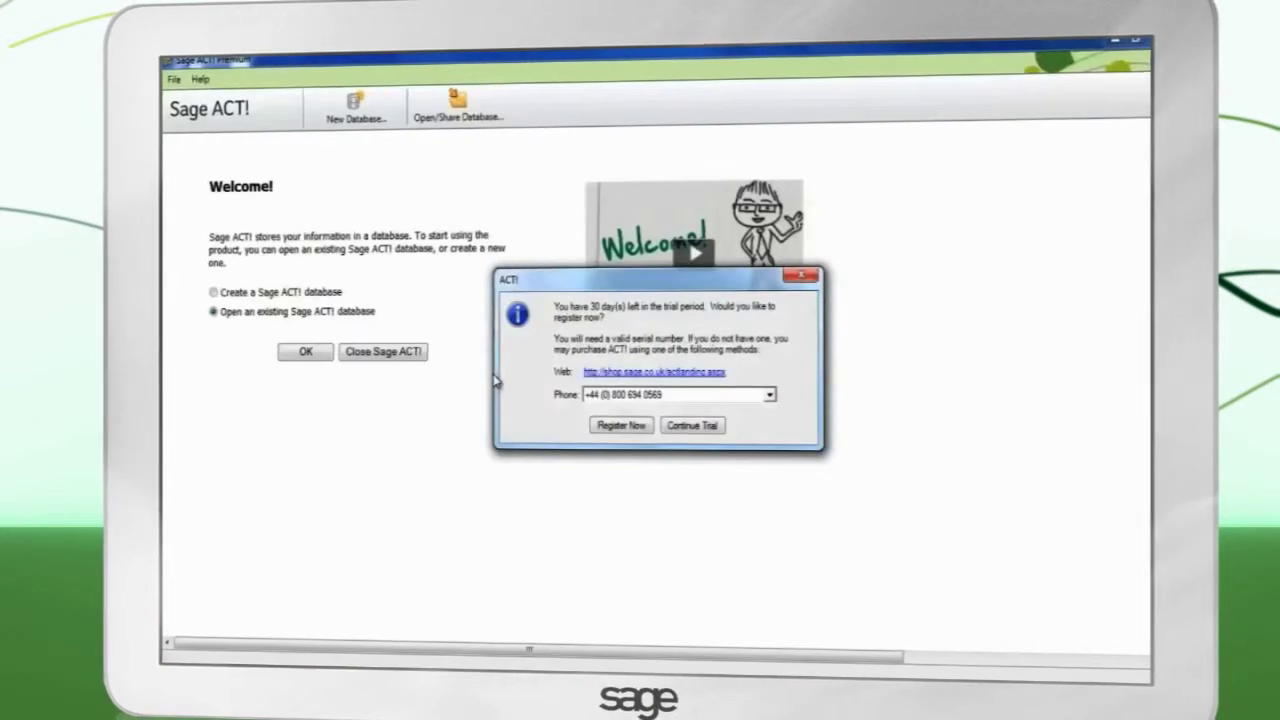
pyautogui.click(684, 426)
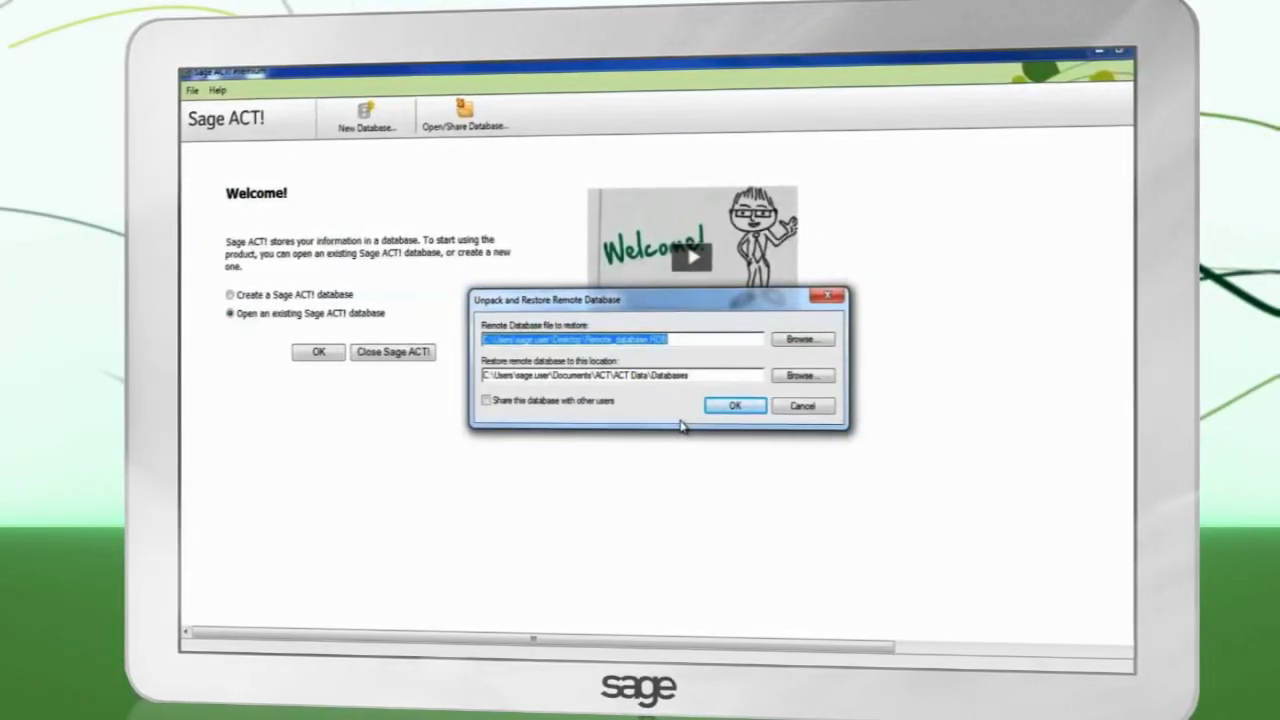
pyautogui.click(633, 375)
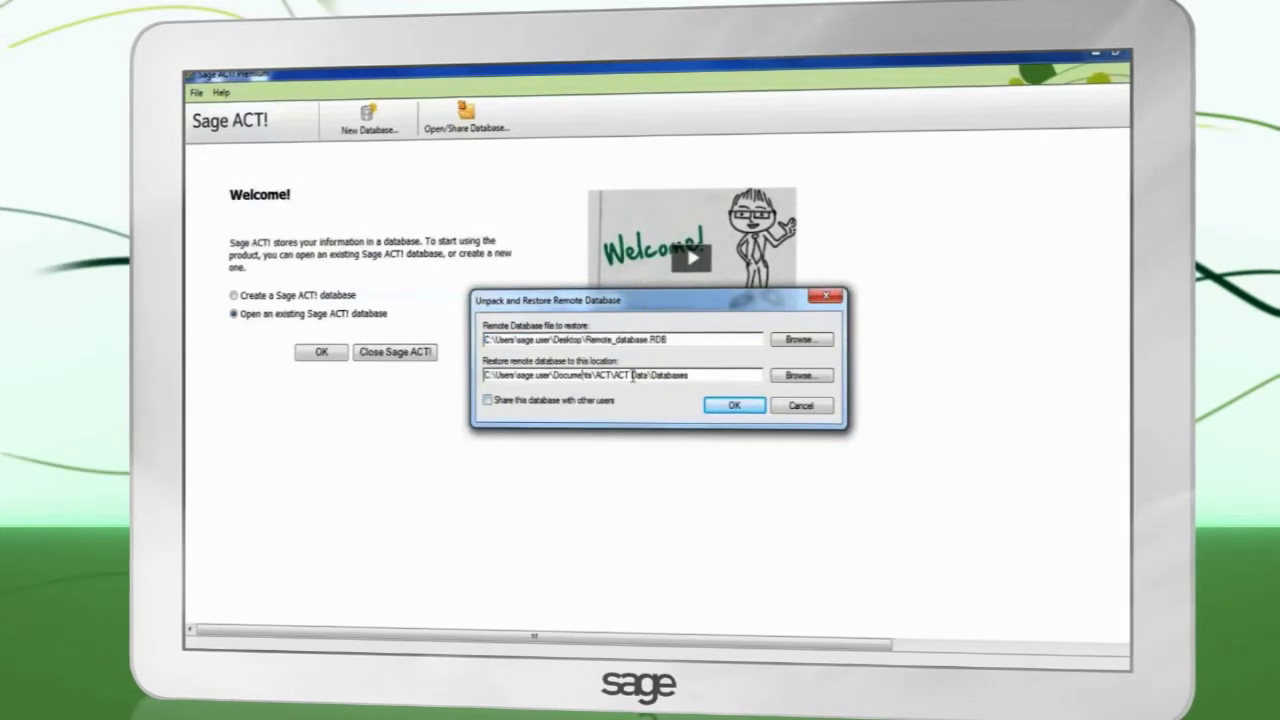
pyautogui.click(728, 405)
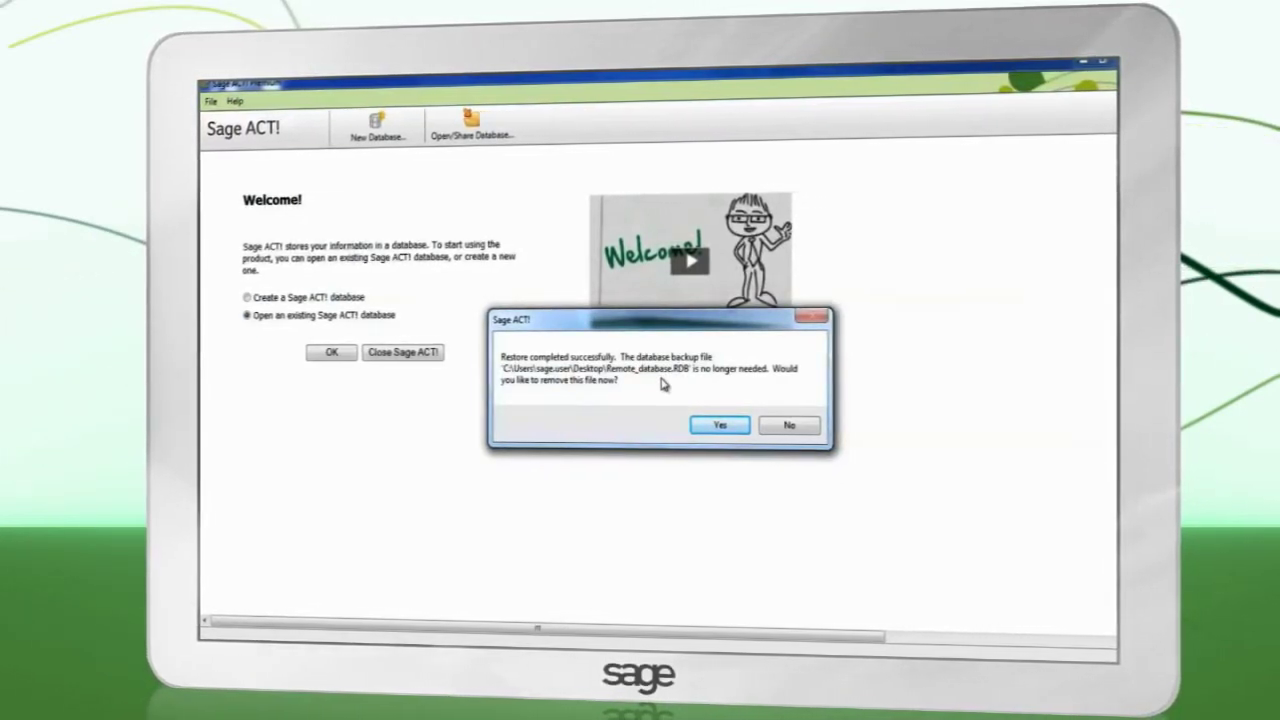
pyautogui.click(716, 426)
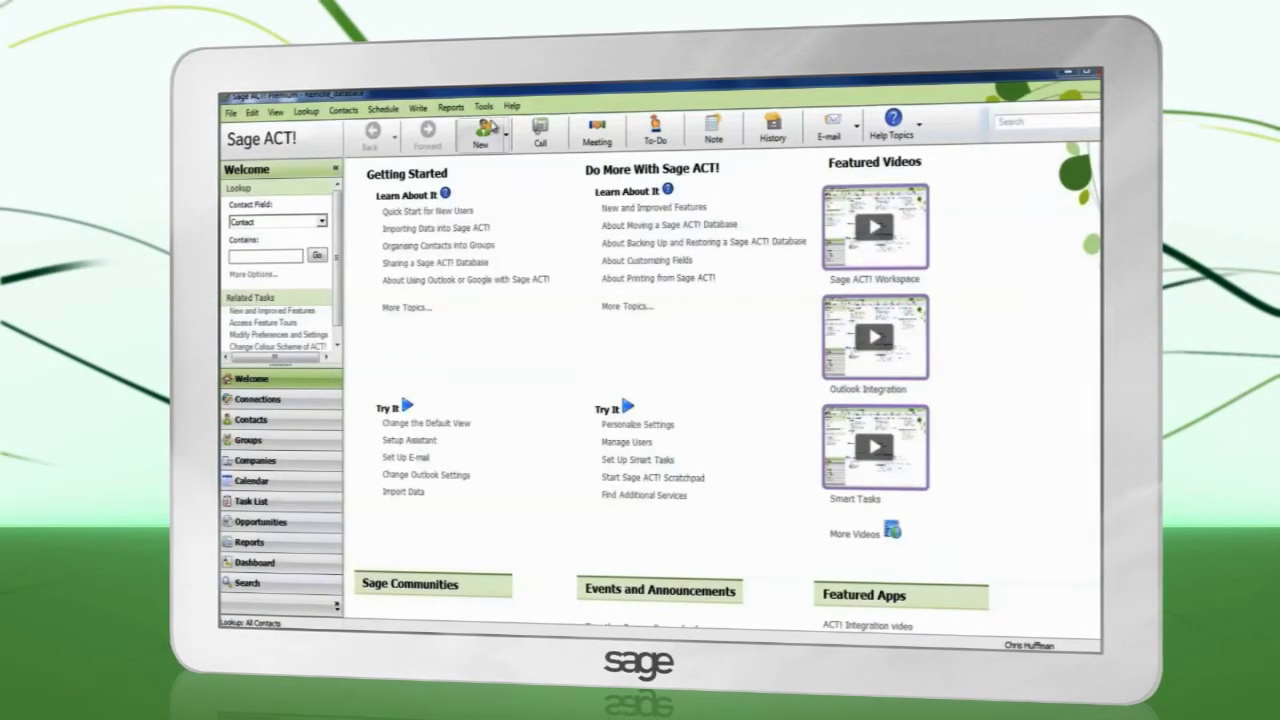
# Start an immediate synchronisation of the restored remote database with the main database.
pyautogui.click(484, 107)
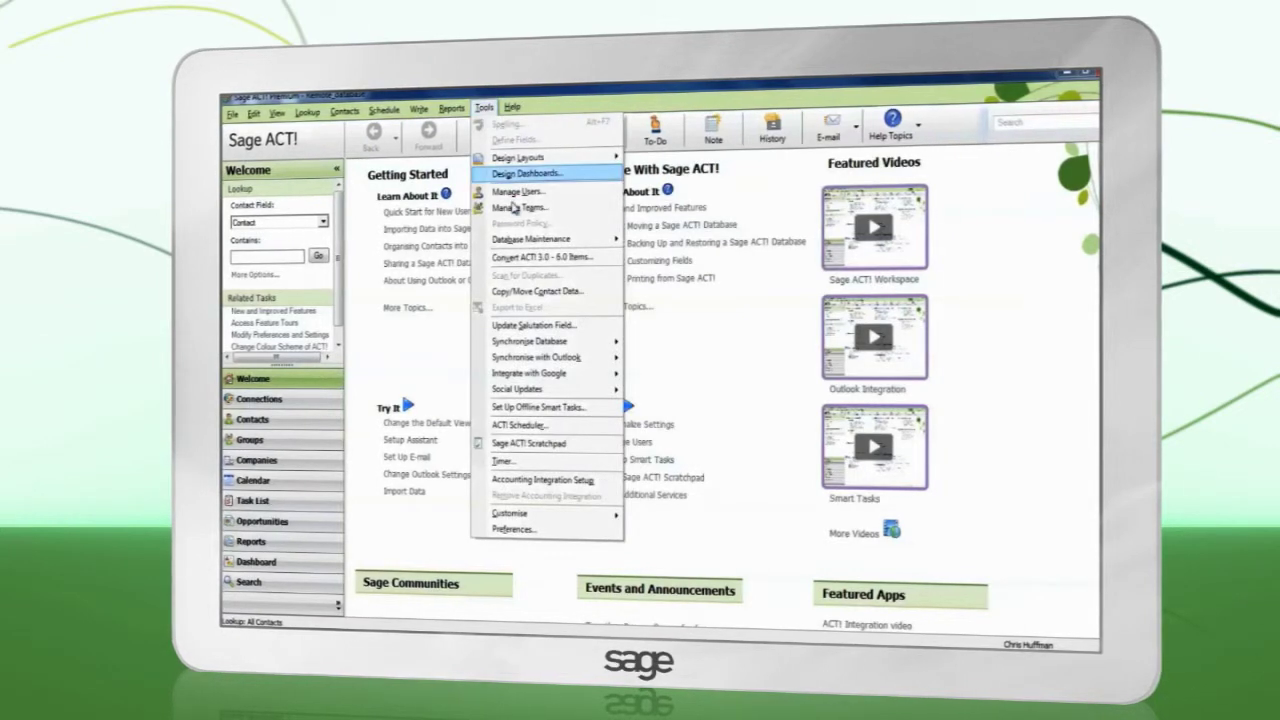
pyautogui.moveTo(560, 341)
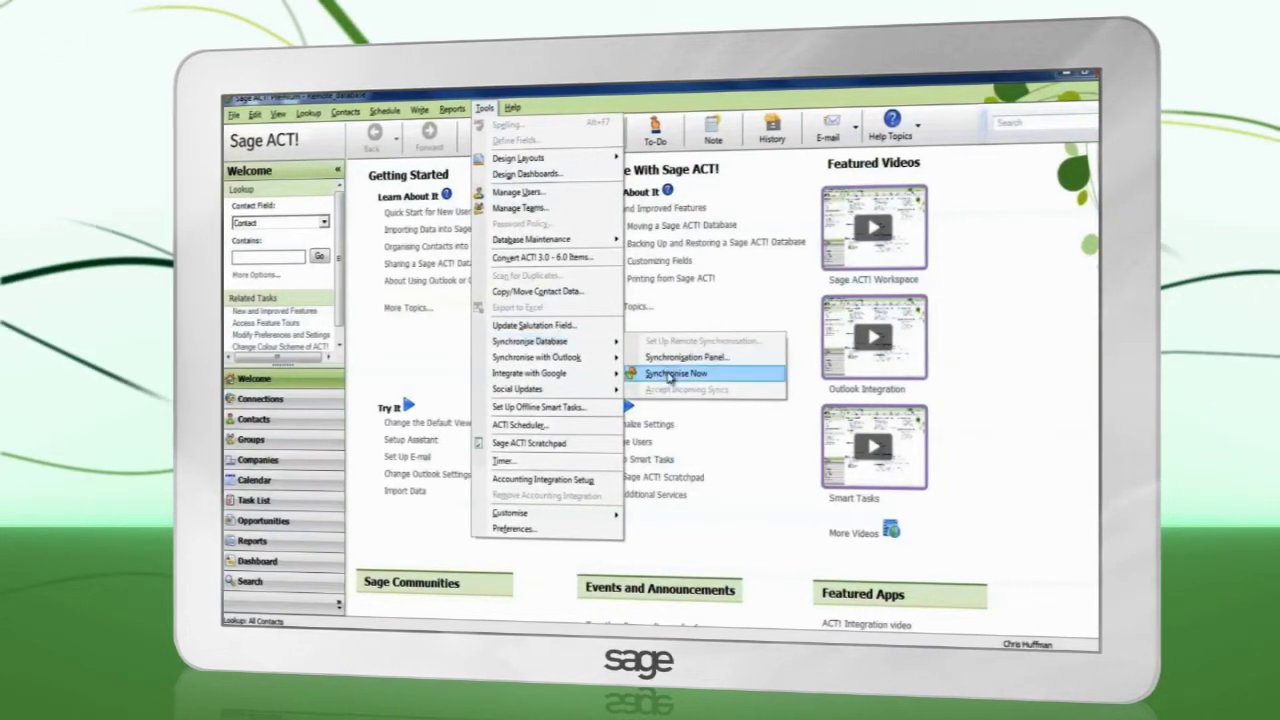
pyautogui.click(668, 358)
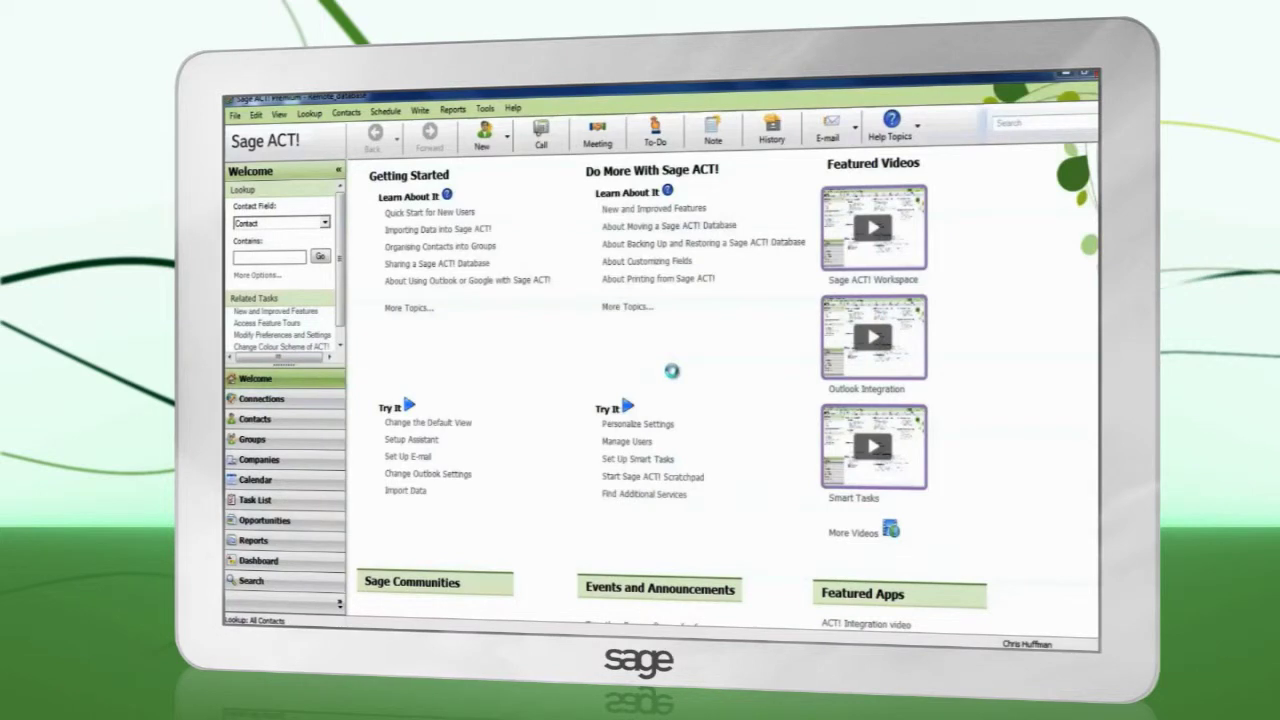